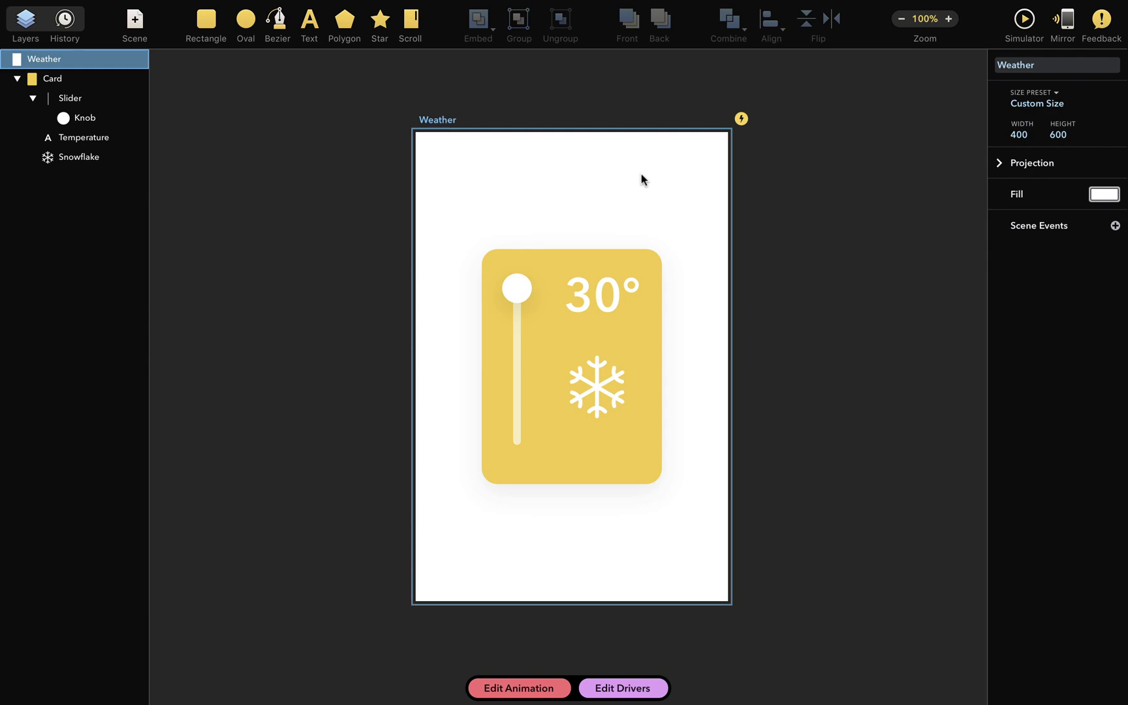
- Inspect the properties of the Card, Slider, Knob, Temperature and Snowflake layers in the Weather scene
click(625, 254)
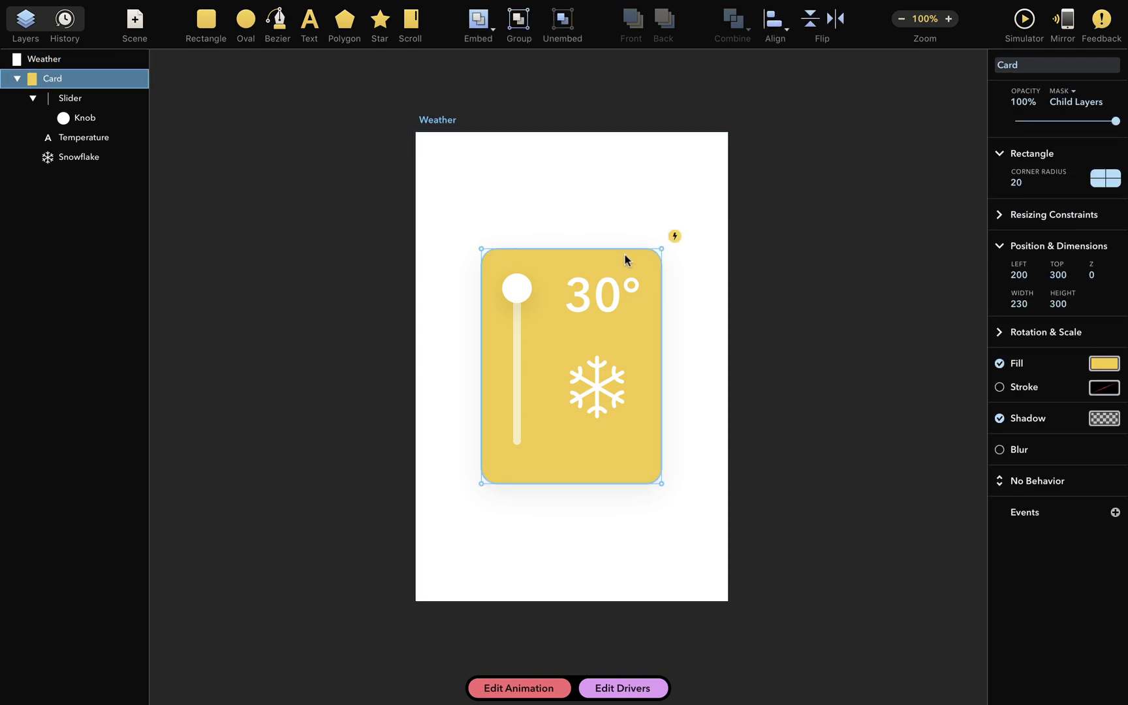
click(110, 103)
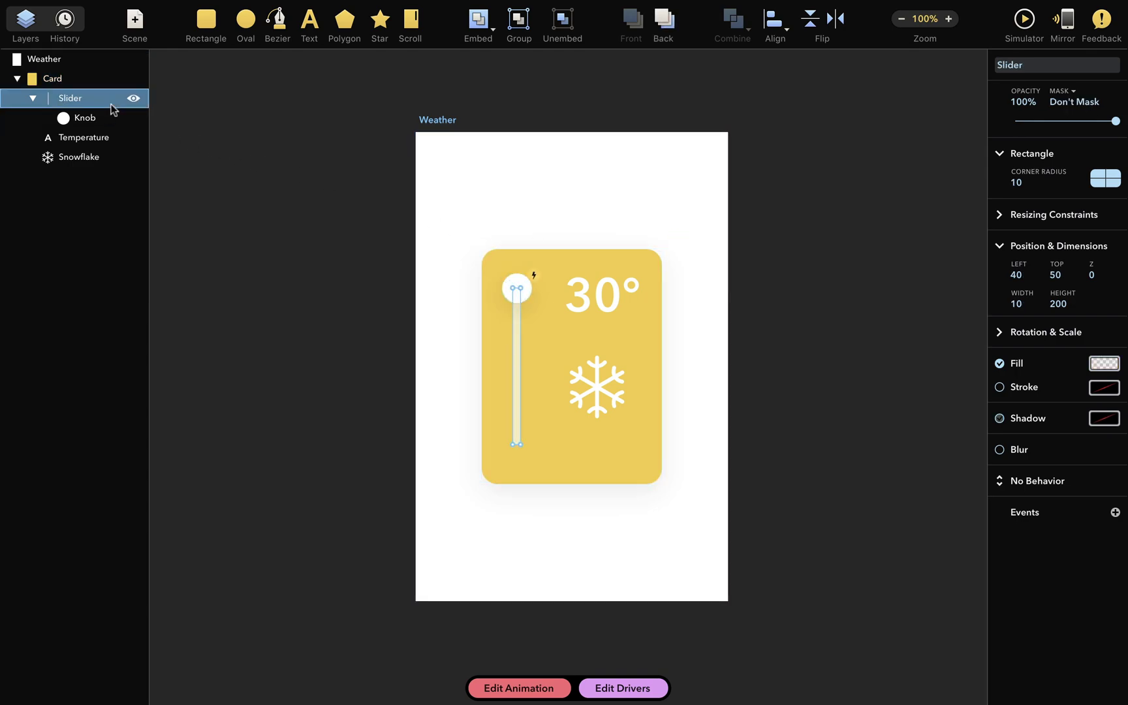
click(104, 120)
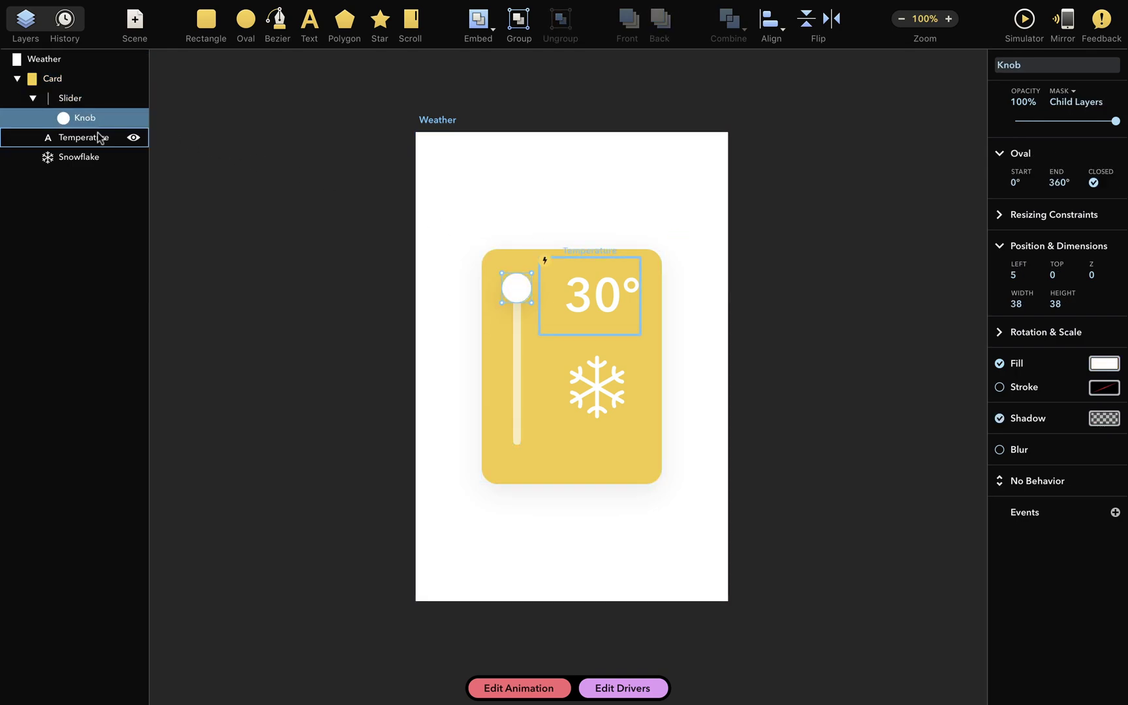
click(98, 137)
click(91, 158)
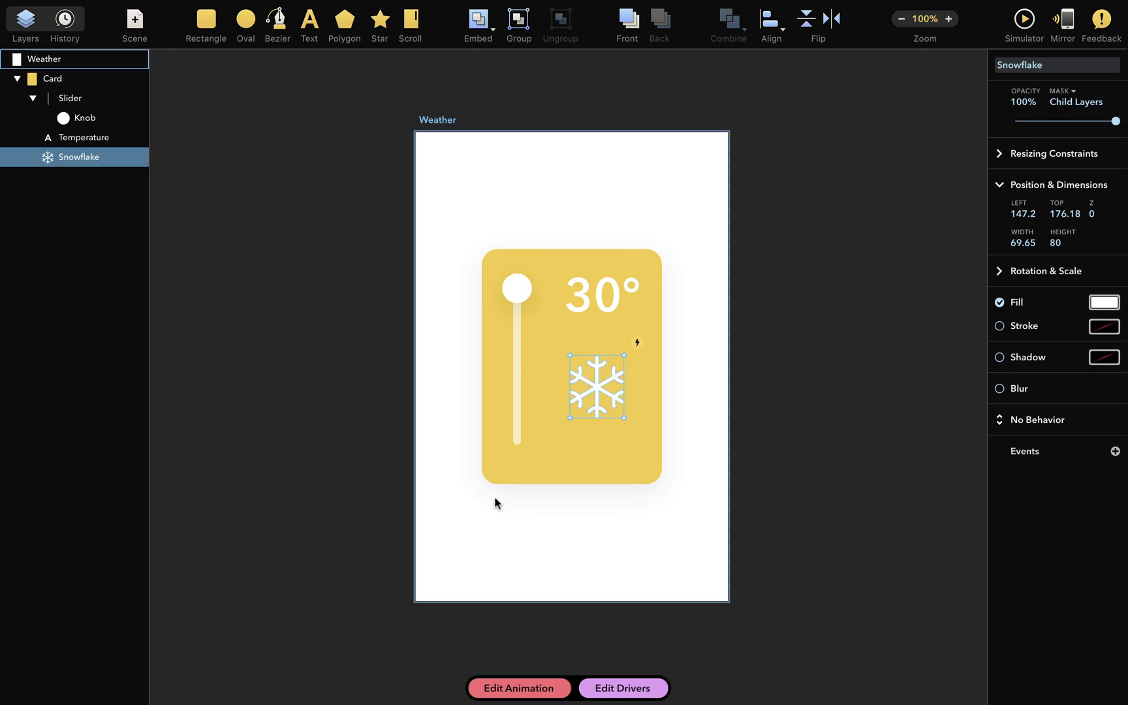
- Set the Card layer's behavior to Draggable X and Y and try moving the card around in the simulator
click(551, 463)
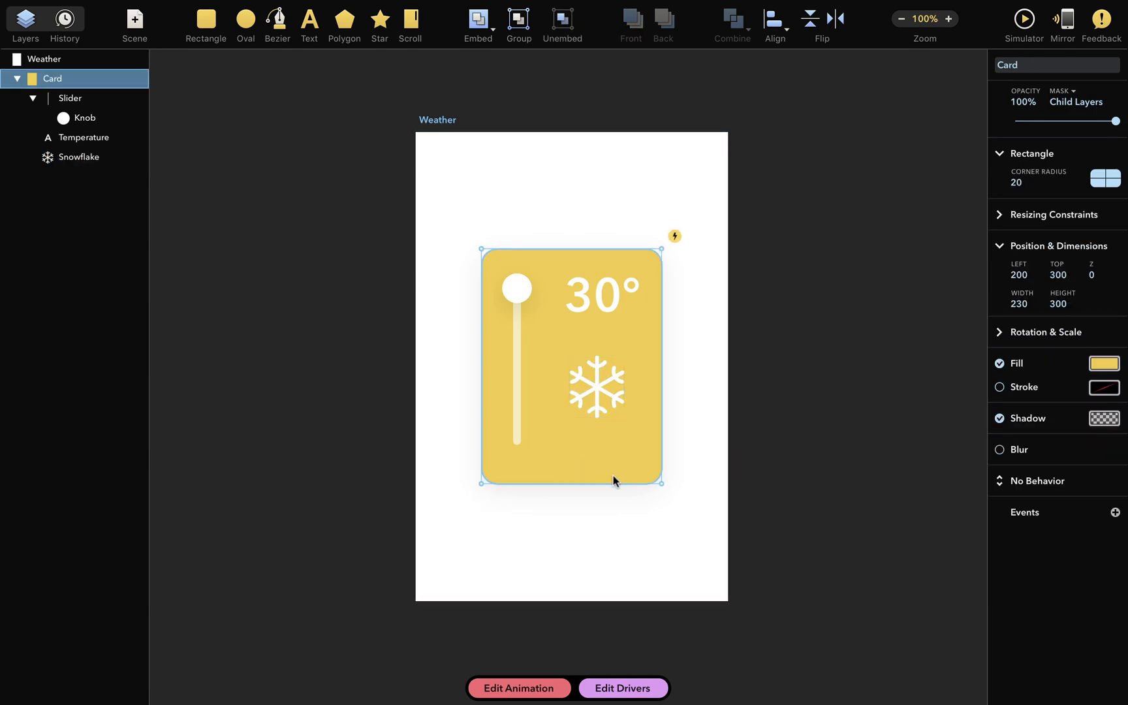
click(1046, 486)
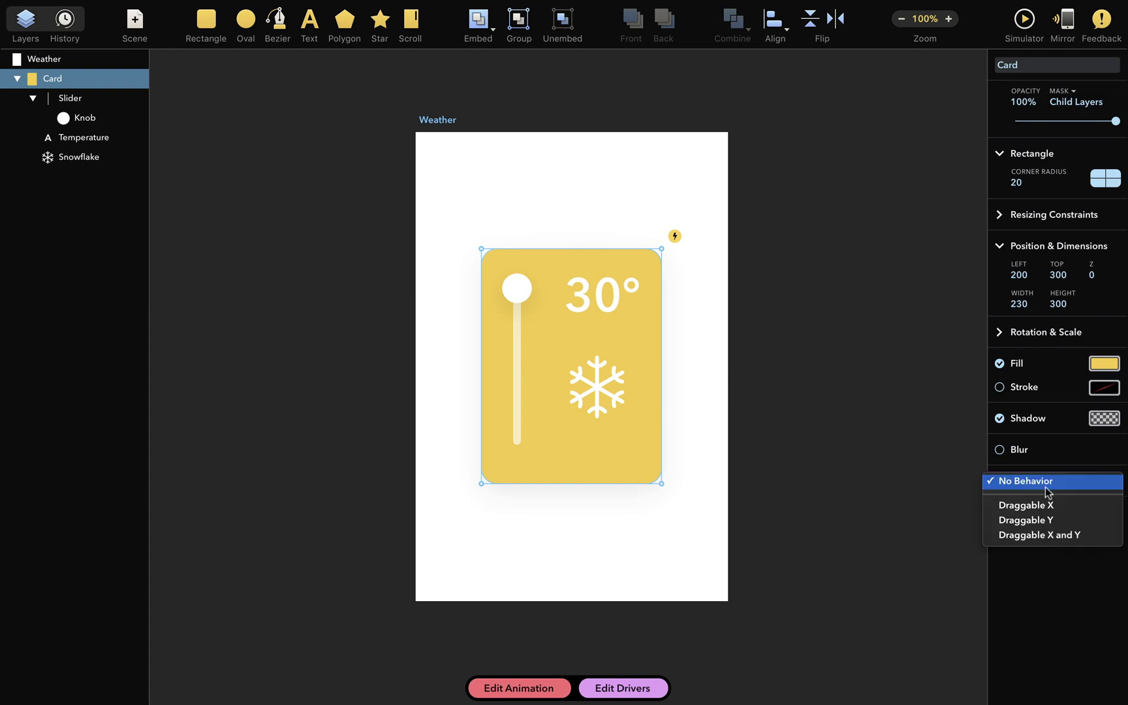
click(1053, 536)
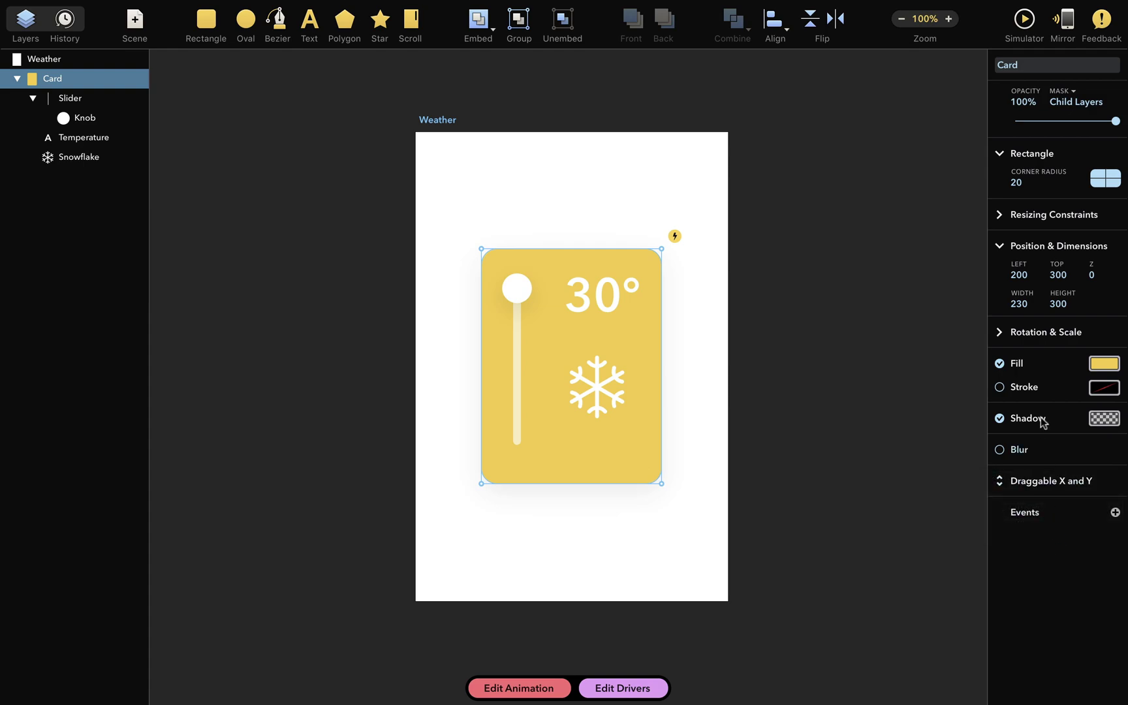
click(1024, 21)
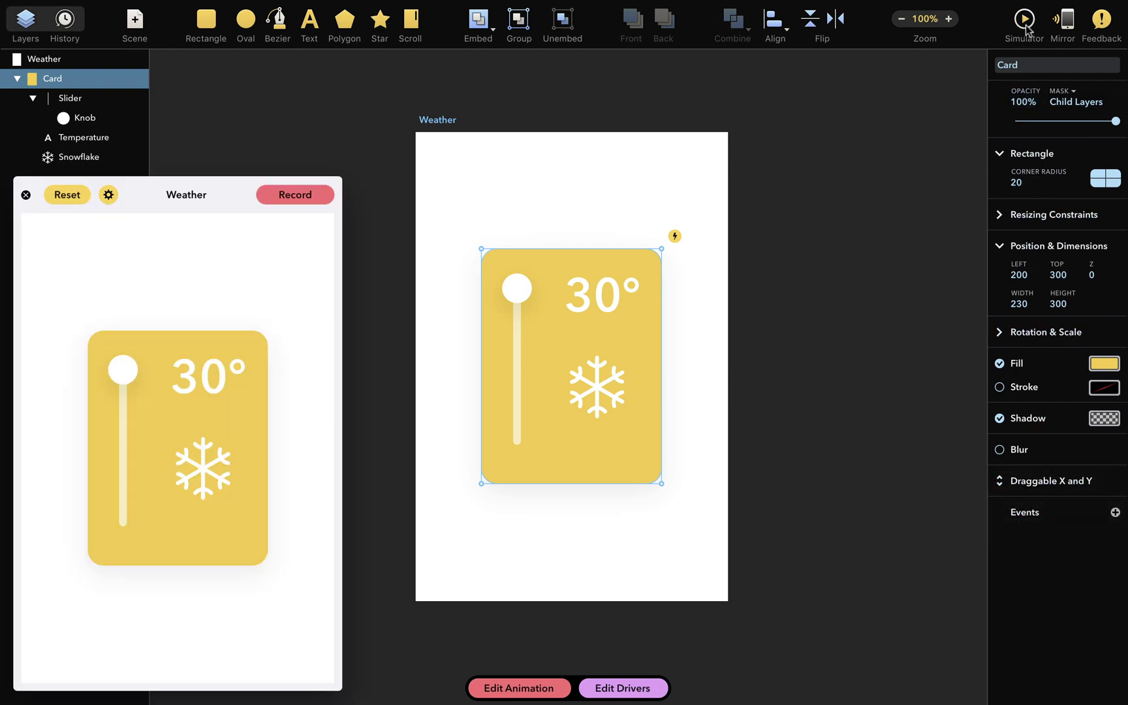
drag(224, 399, 264, 403)
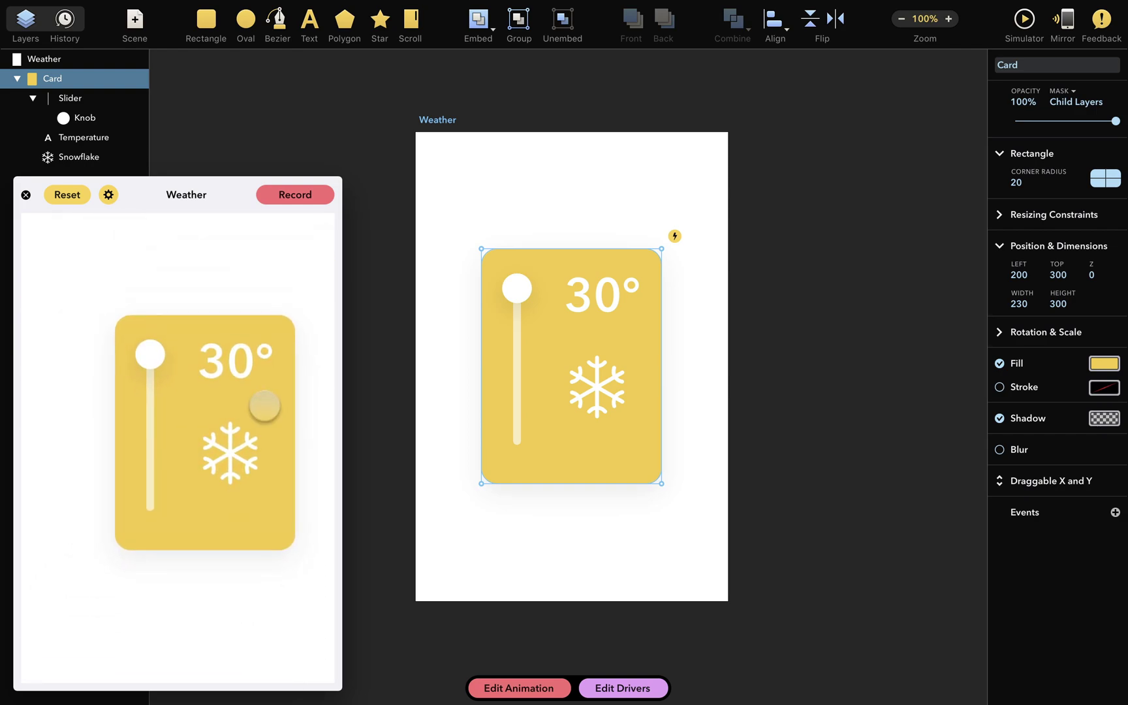
- Restrict the Card's behavior to Draggable X and test moving it vertically in the simulator
click(1071, 487)
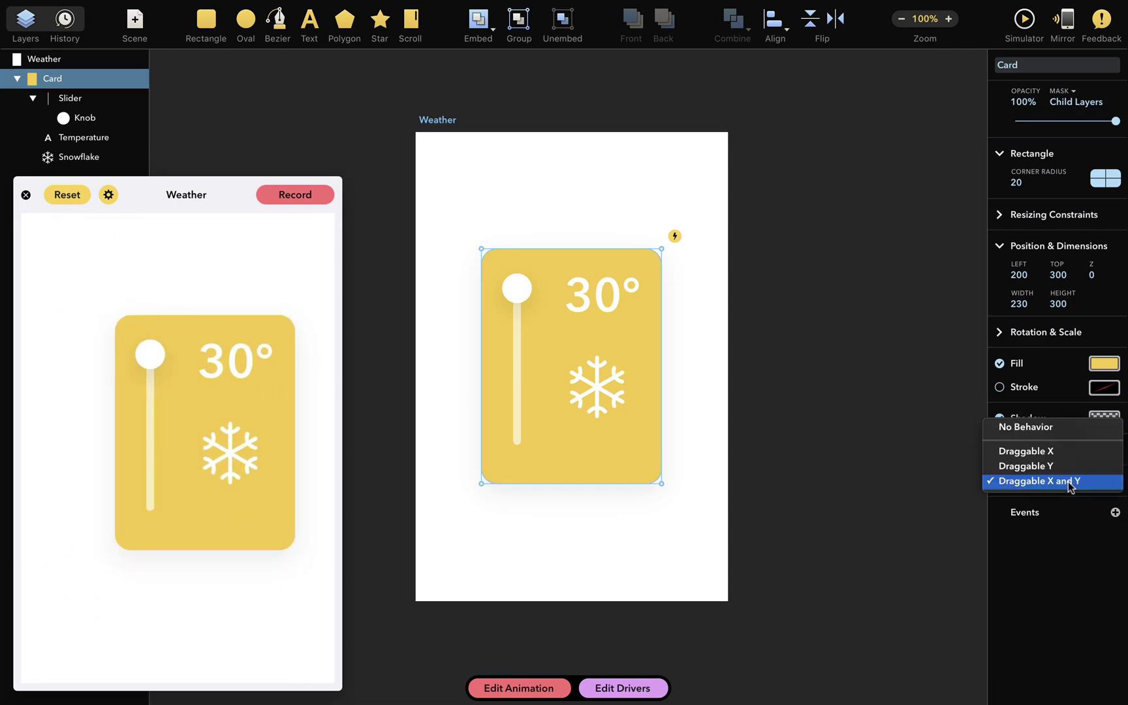
click(1072, 455)
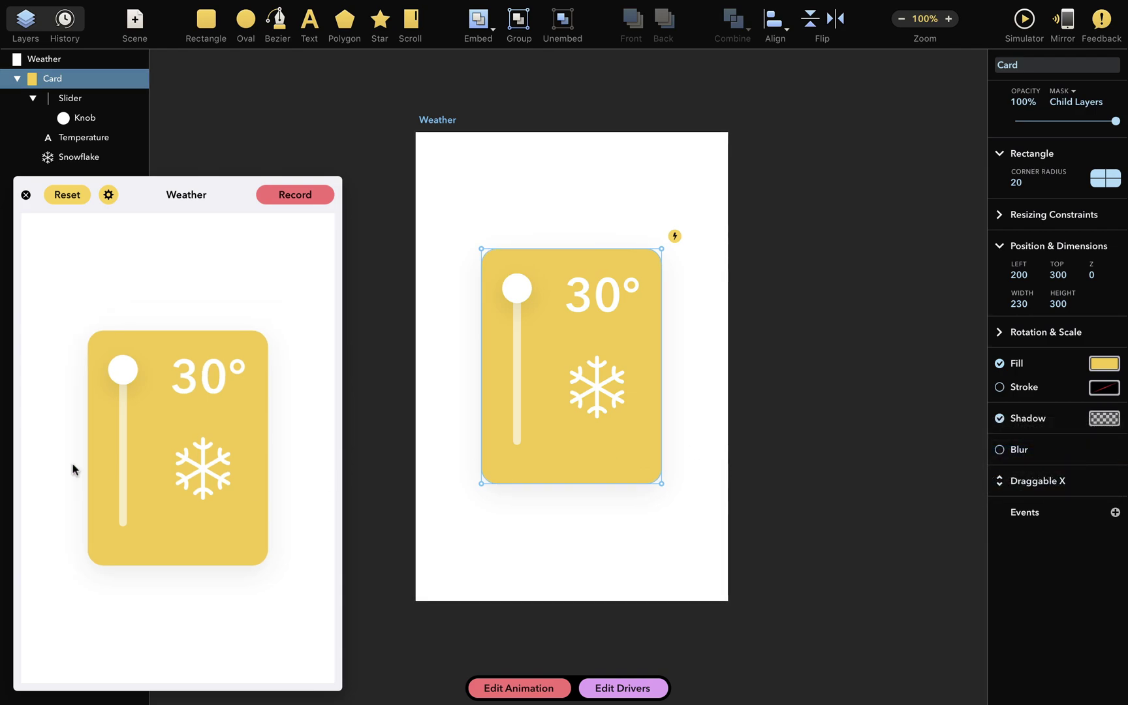
drag(151, 423, 153, 625)
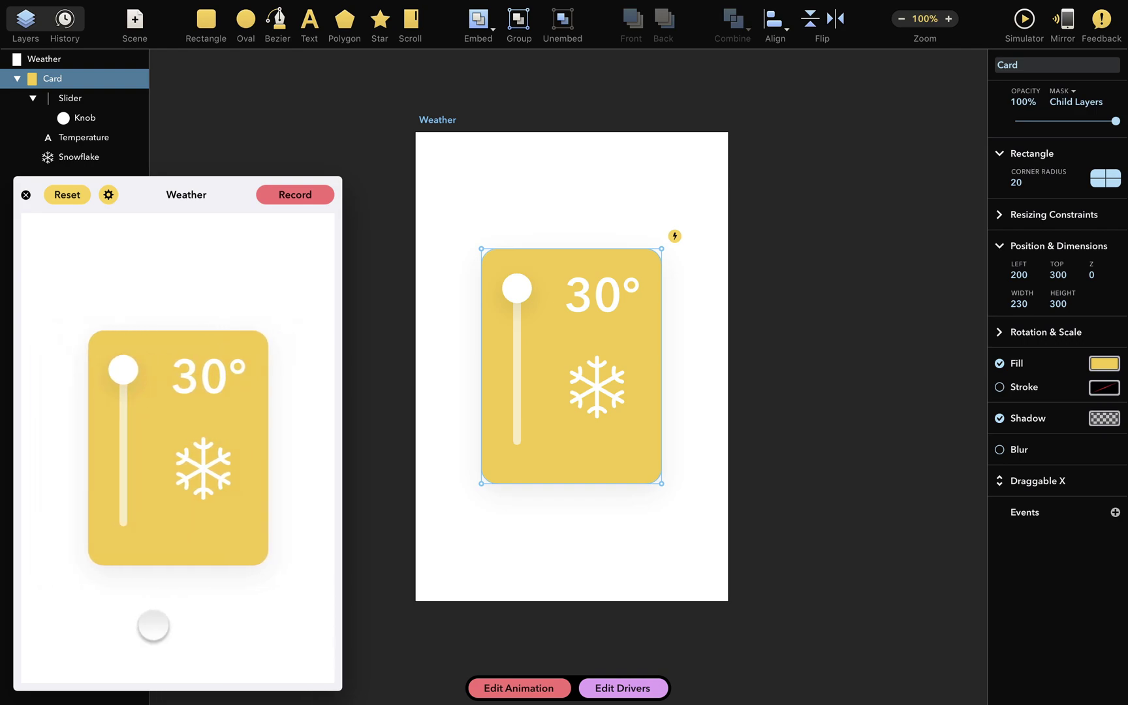
- Close the simulator and reset the Card's behavior to No Behavior
click(26, 196)
click(1045, 481)
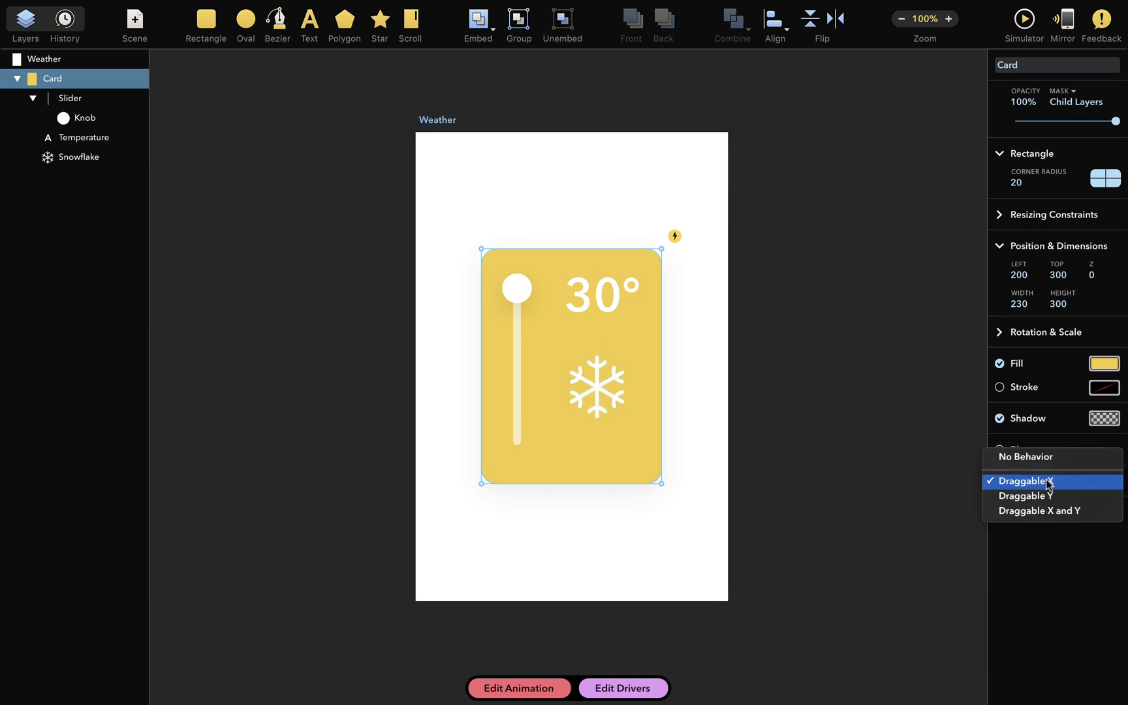
click(1050, 458)
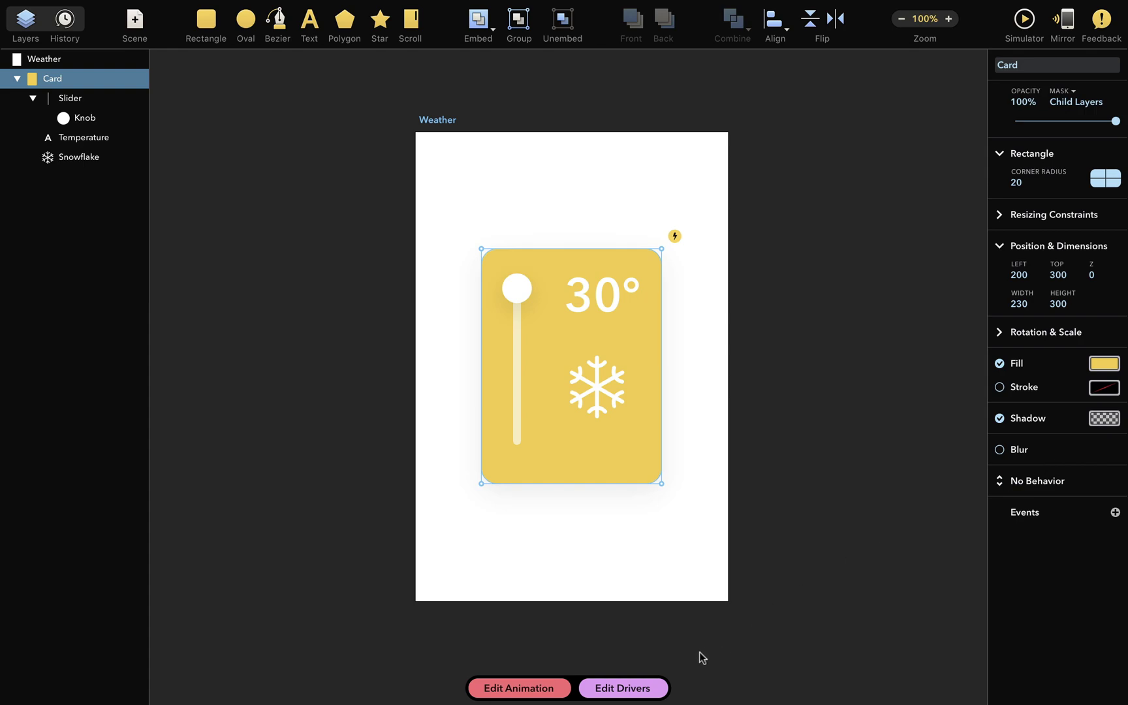
- Start editing drivers and set the Card's behavior to Draggable X
click(655, 683)
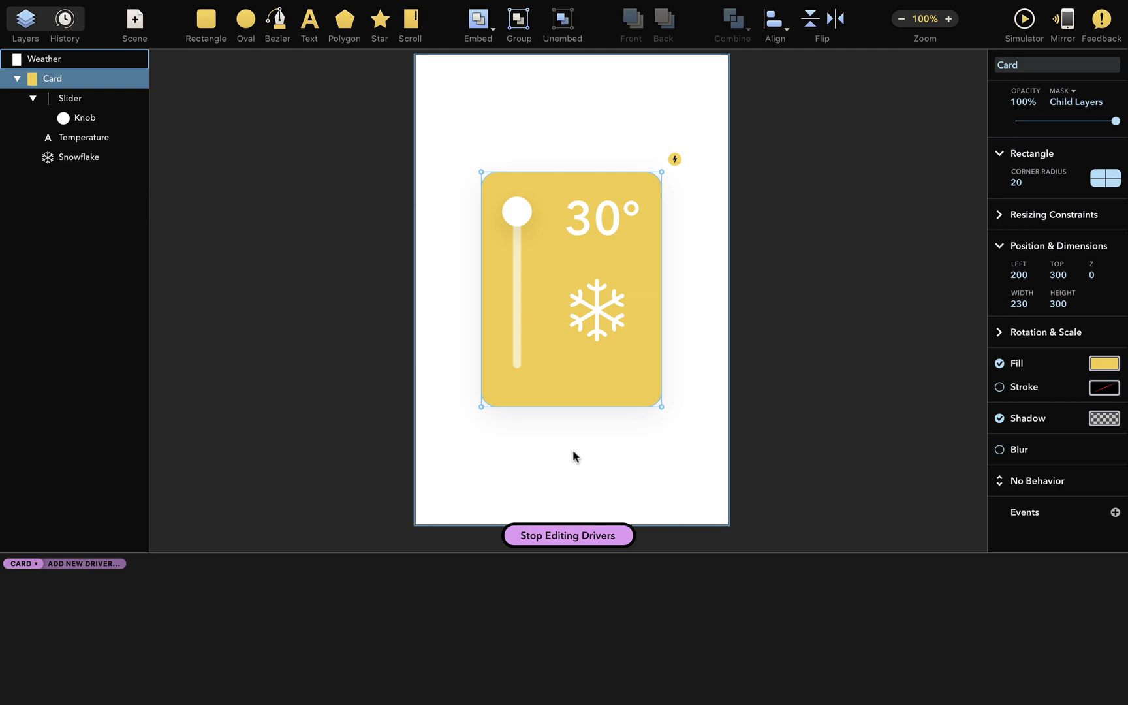
scroll(574, 450, down, 3)
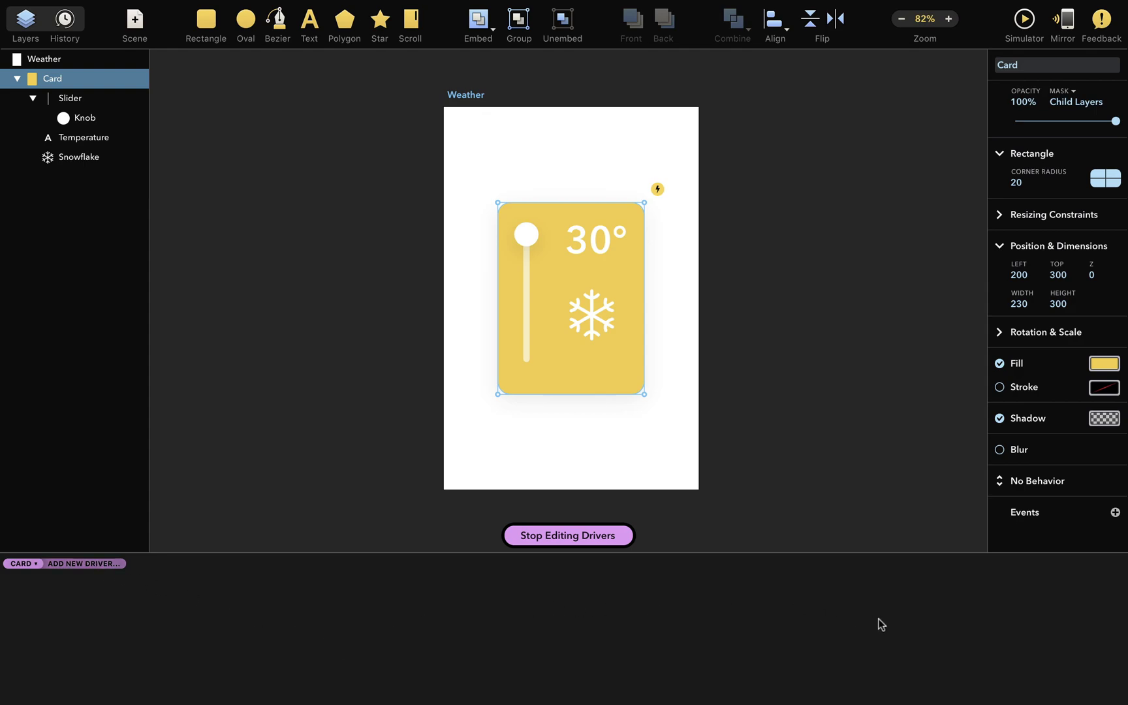
click(1058, 483)
click(1057, 506)
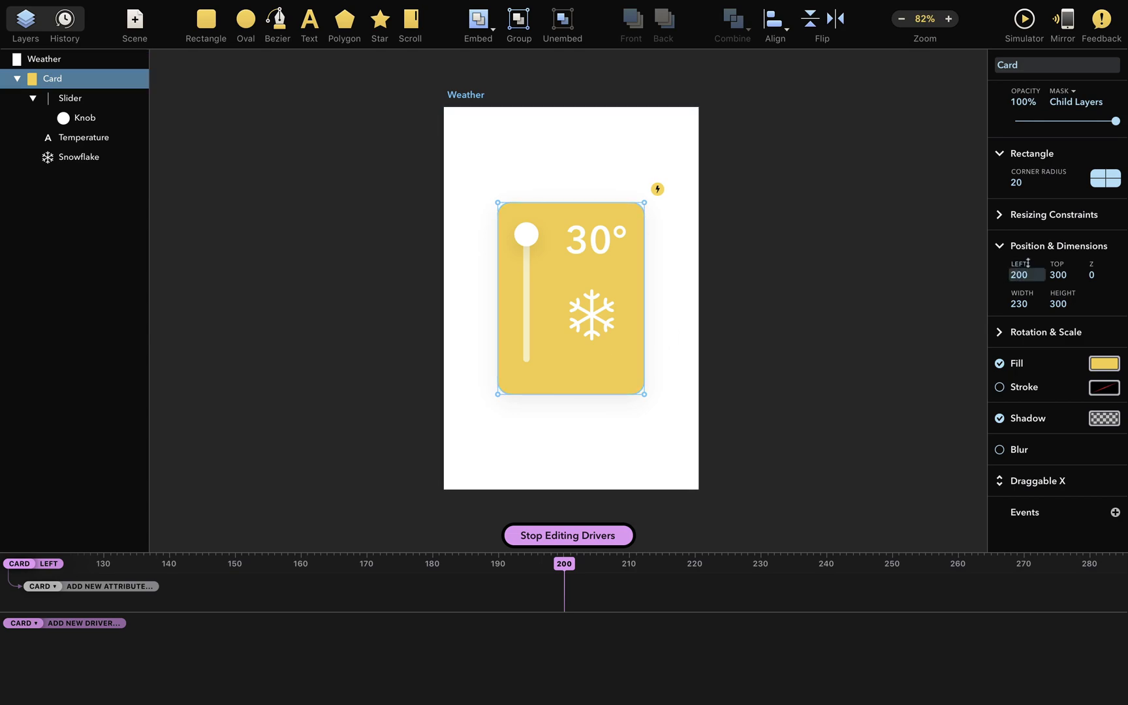
- Connect the Card's Rotation Y attribute to the Card Left driver
mouse_move(1034, 262)
mouse_down()
mouse_move(1033, 294)
mouse_move(1026, 273)
mouse_move(1038, 273)
mouse_move(1015, 271)
mouse_move(1021, 264)
mouse_up()
mouse_move(564, 565)
mouse_down()
mouse_move(839, 564)
mouse_move(652, 542)
mouse_move(254, 567)
mouse_move(766, 532)
mouse_move(903, 537)
mouse_move(564, 574)
mouse_up()
click(104, 586)
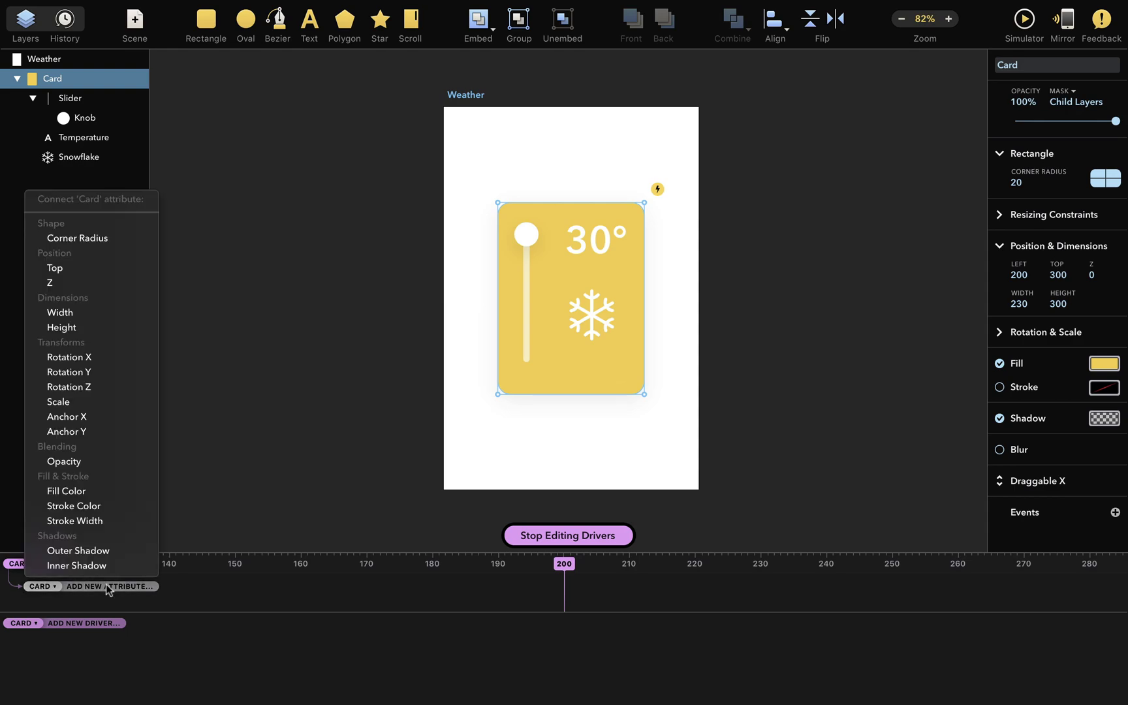
click(113, 373)
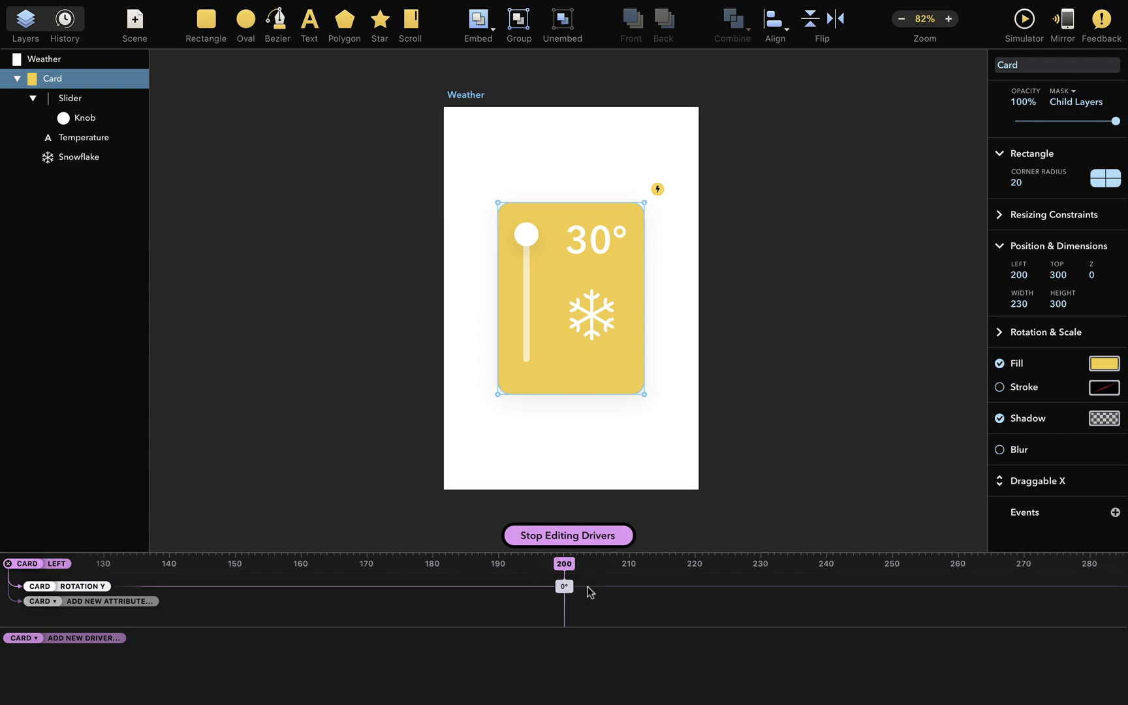
- Move the Card Left driver to 350 and set the Card's Y rotation to -80° at that position
click(564, 586)
scroll(611, 579, right, 5)
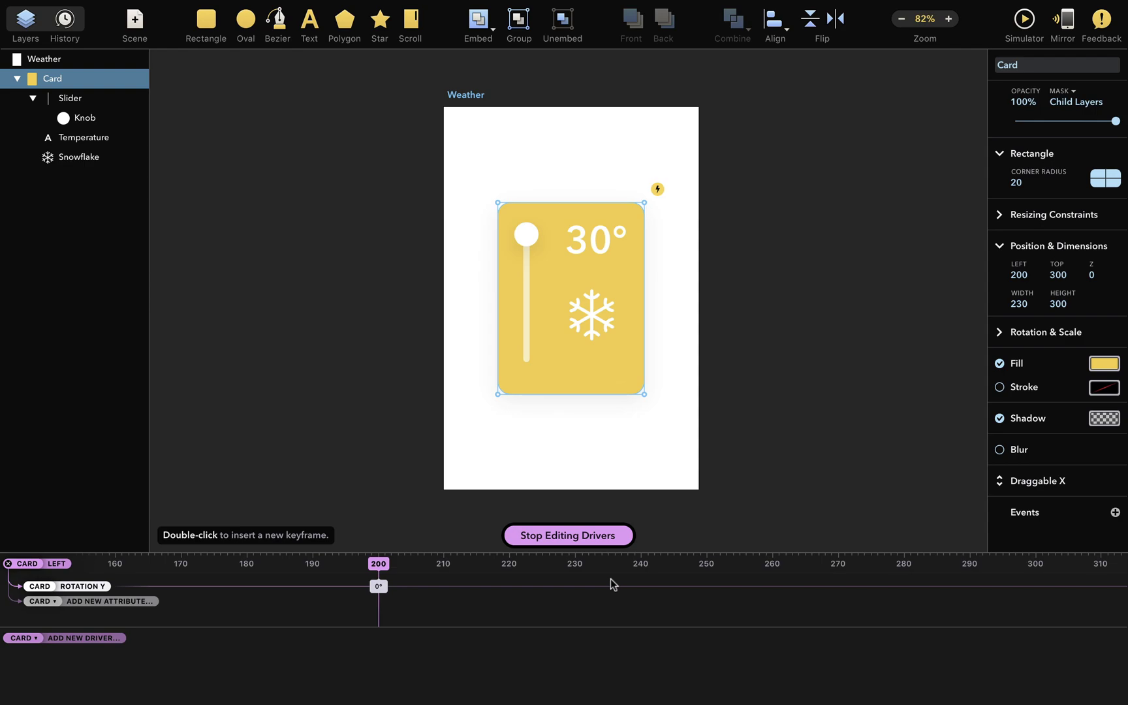
scroll(611, 579, right, 1)
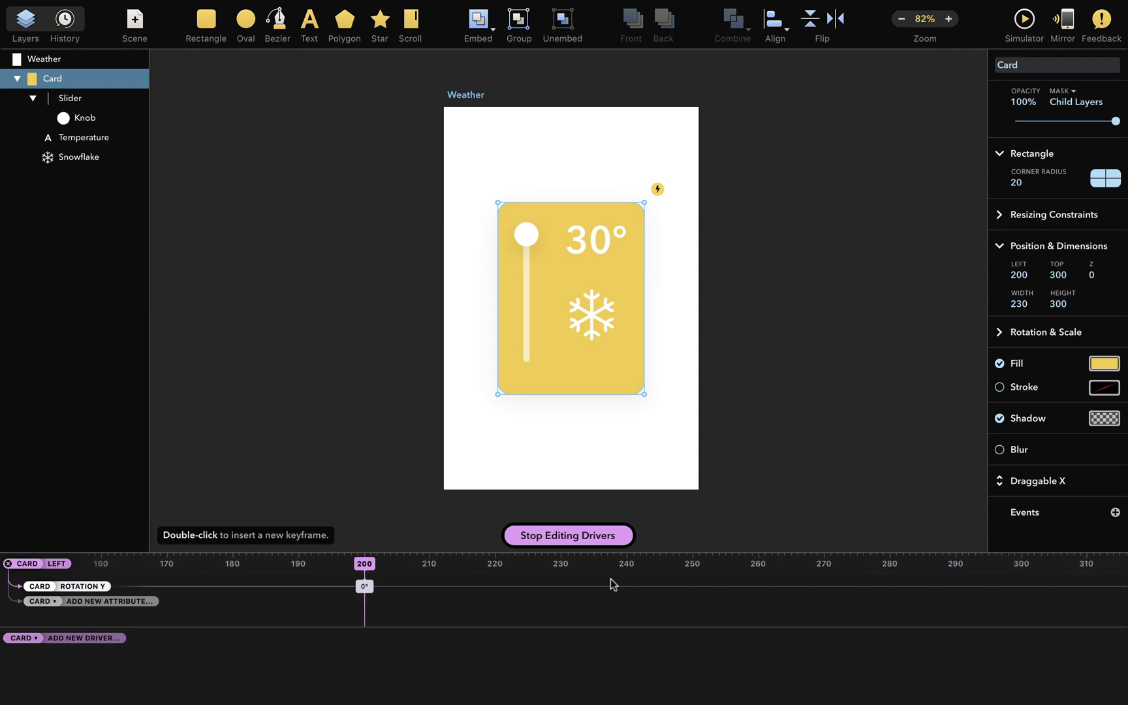
scroll(611, 578, right, 1)
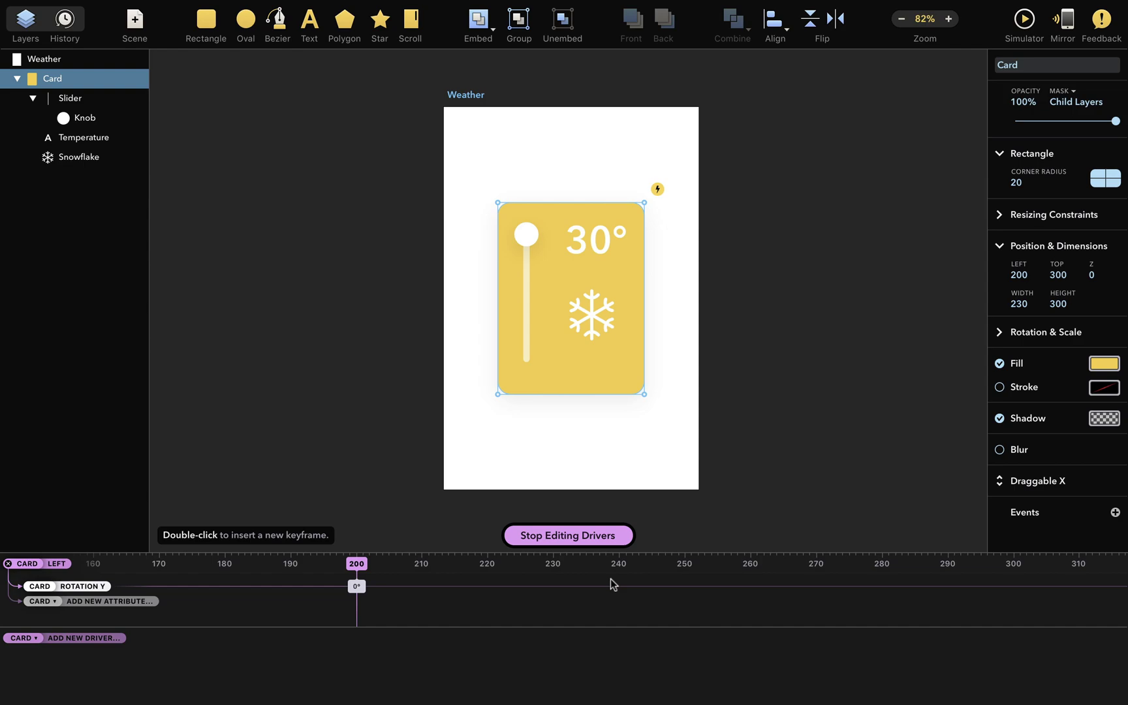
scroll(611, 579, down, 3)
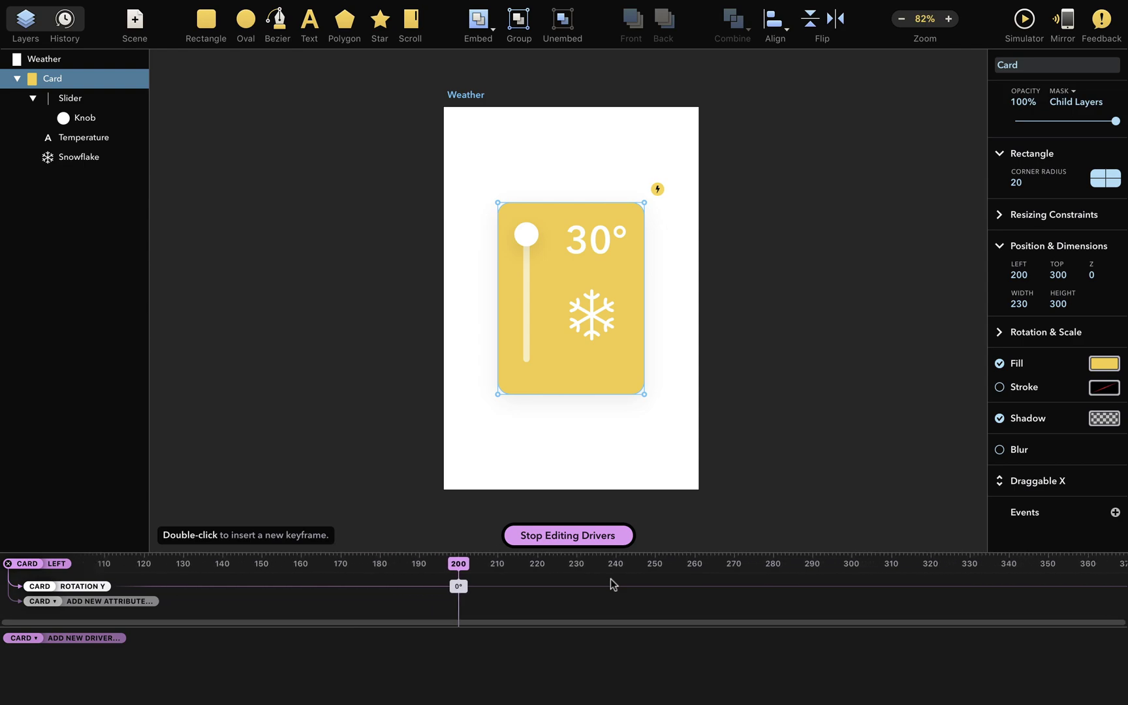
scroll(571, 574, right, 3)
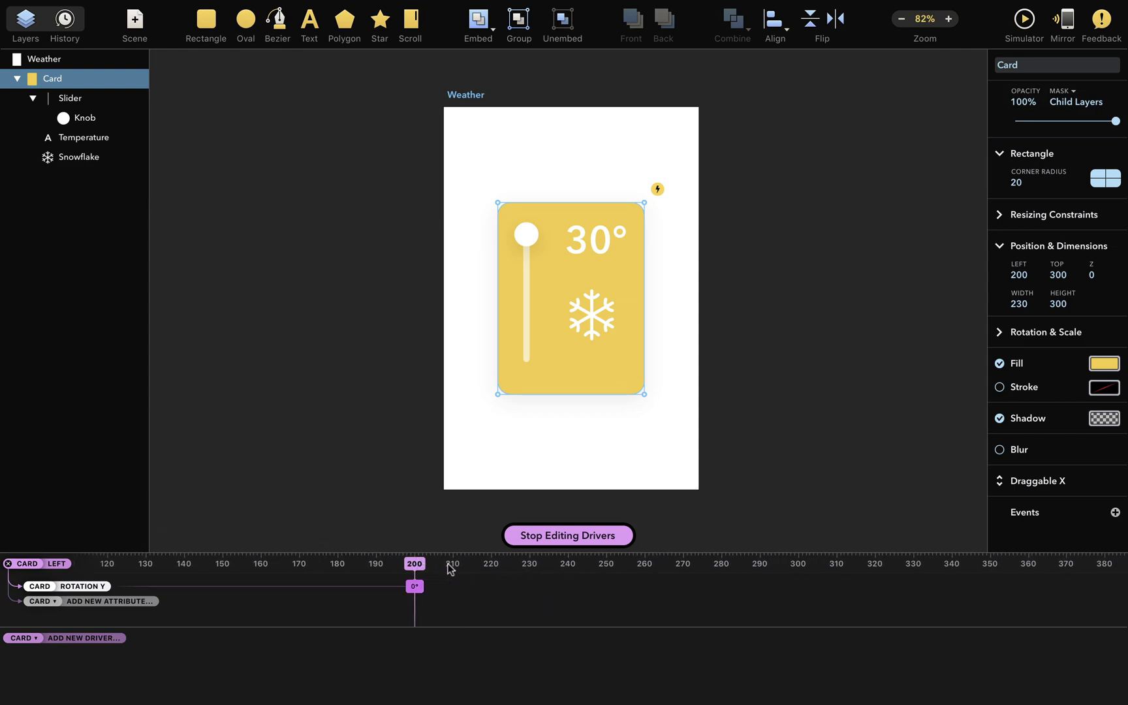
mouse_move(450, 569)
mouse_down()
mouse_move(1025, 590)
mouse_move(995, 591)
mouse_up()
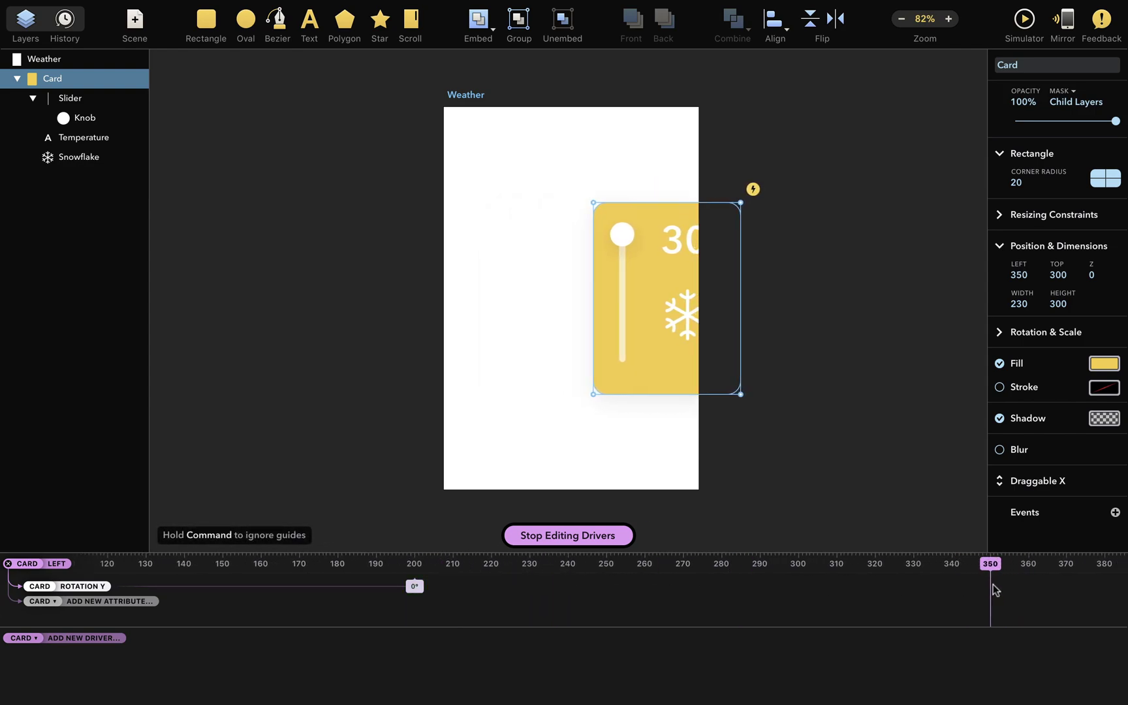
click(1048, 332)
drag(1056, 351, 1061, 414)
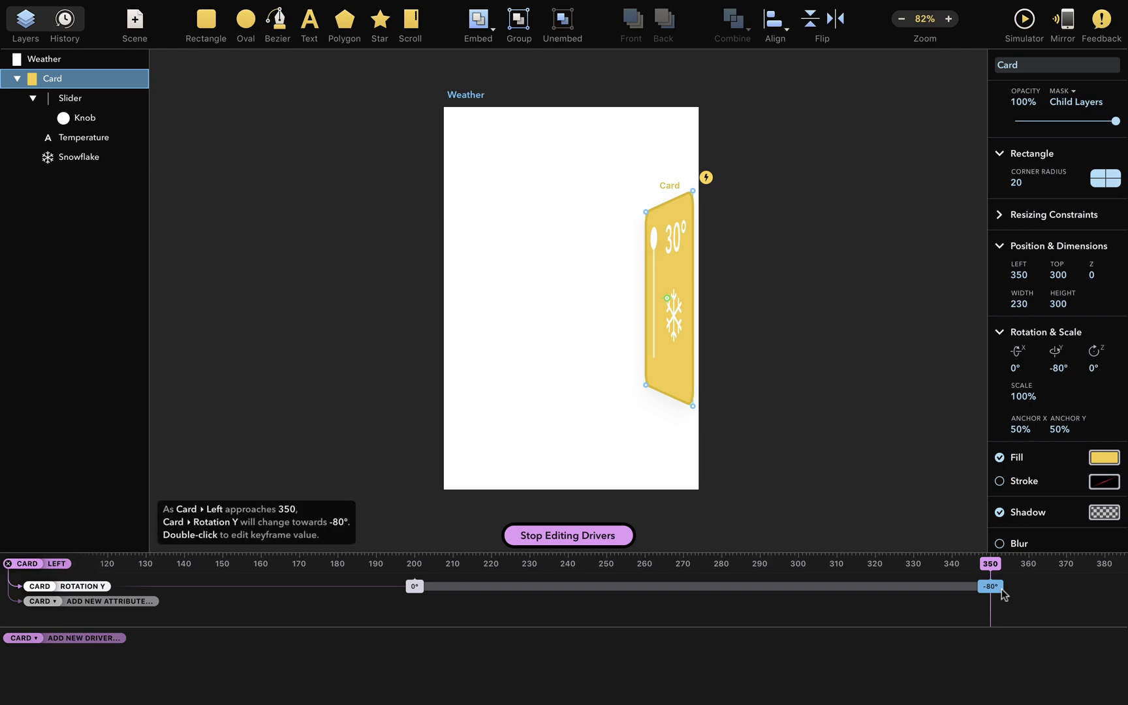
- Return the Card Left driver to 200 and test the card's driven rotation in the simulator
drag(990, 566, 414, 597)
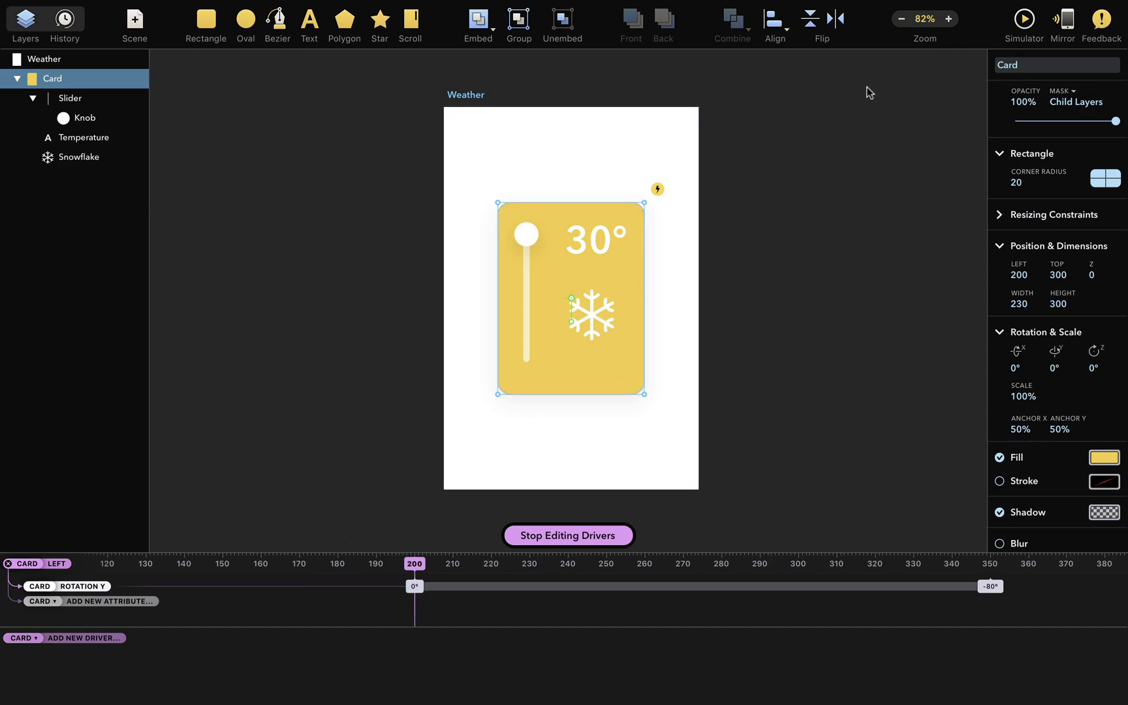
click(1023, 23)
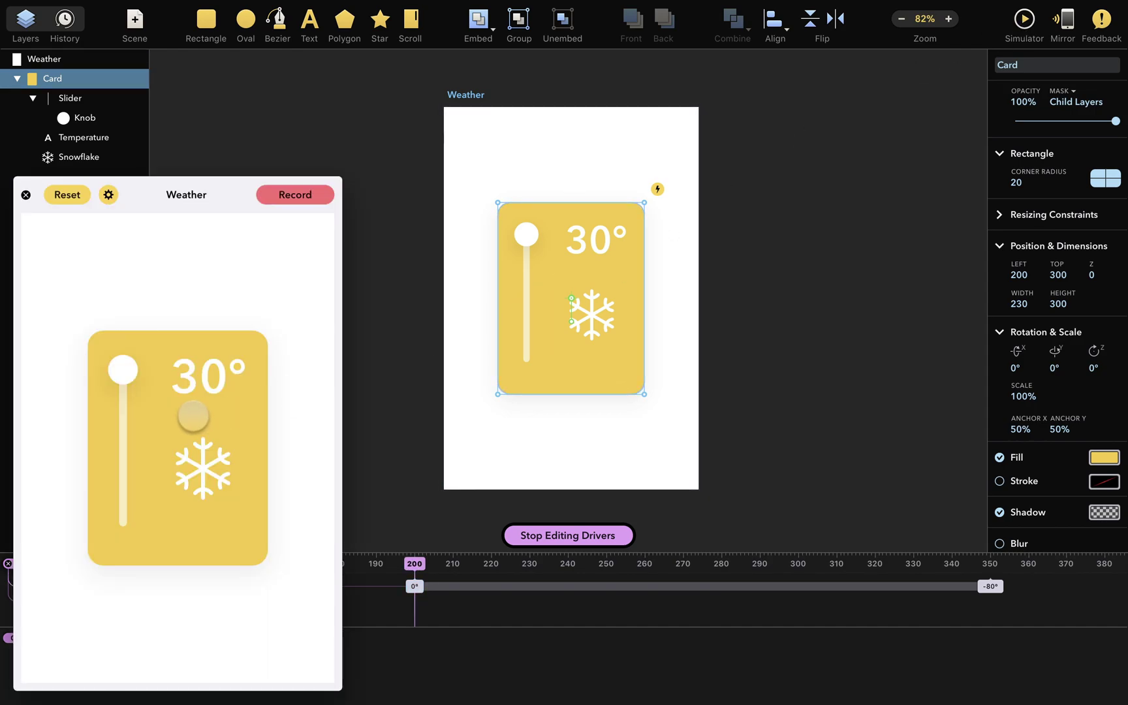
drag(192, 417, 243, 453)
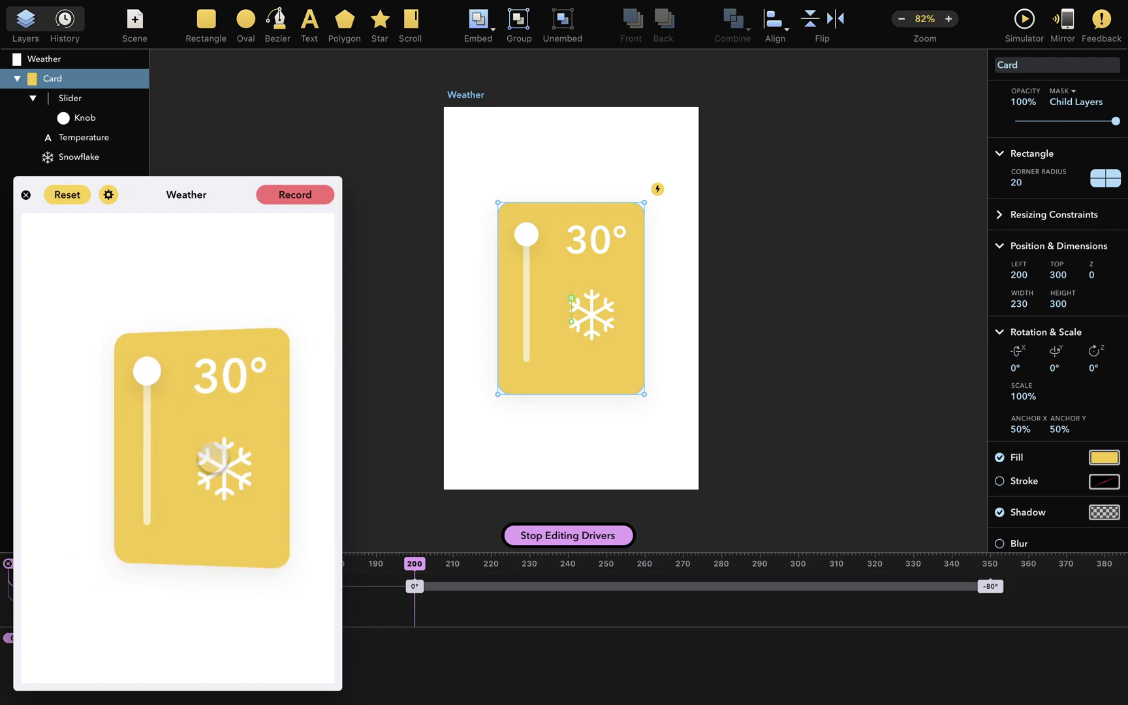
click(26, 195)
- Set the Card Left driver to 50 and the Card's Y rotation to 80° at that position
scroll(278, 591, down, 3)
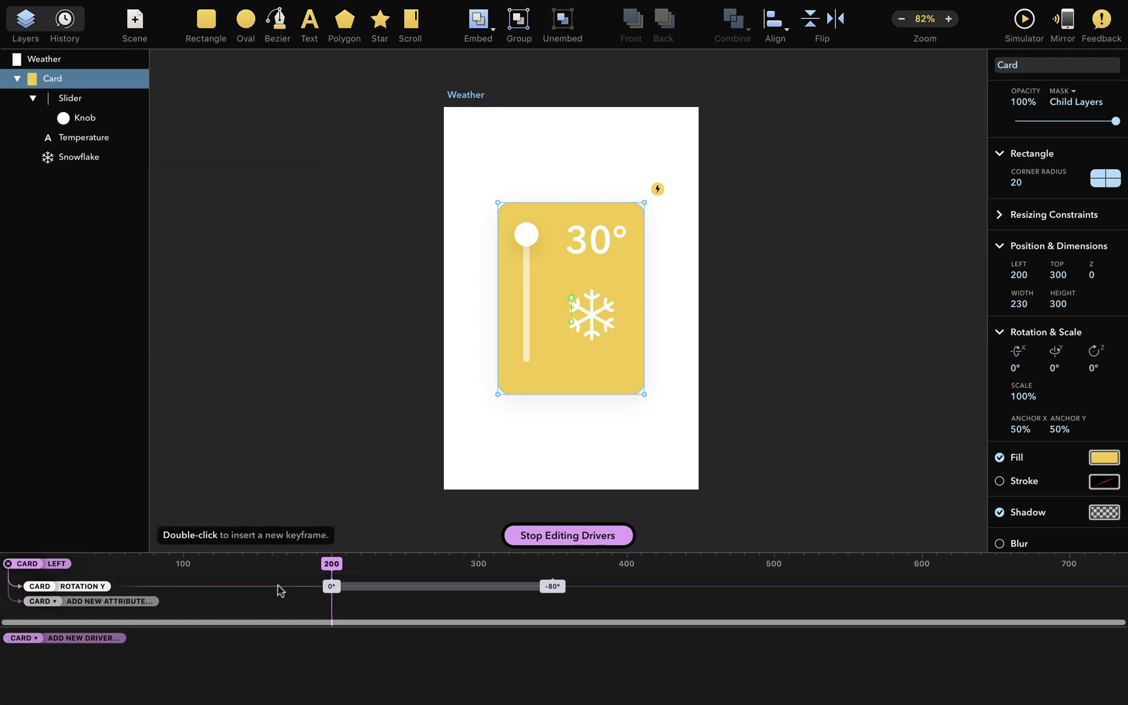
scroll(278, 591, down, 2)
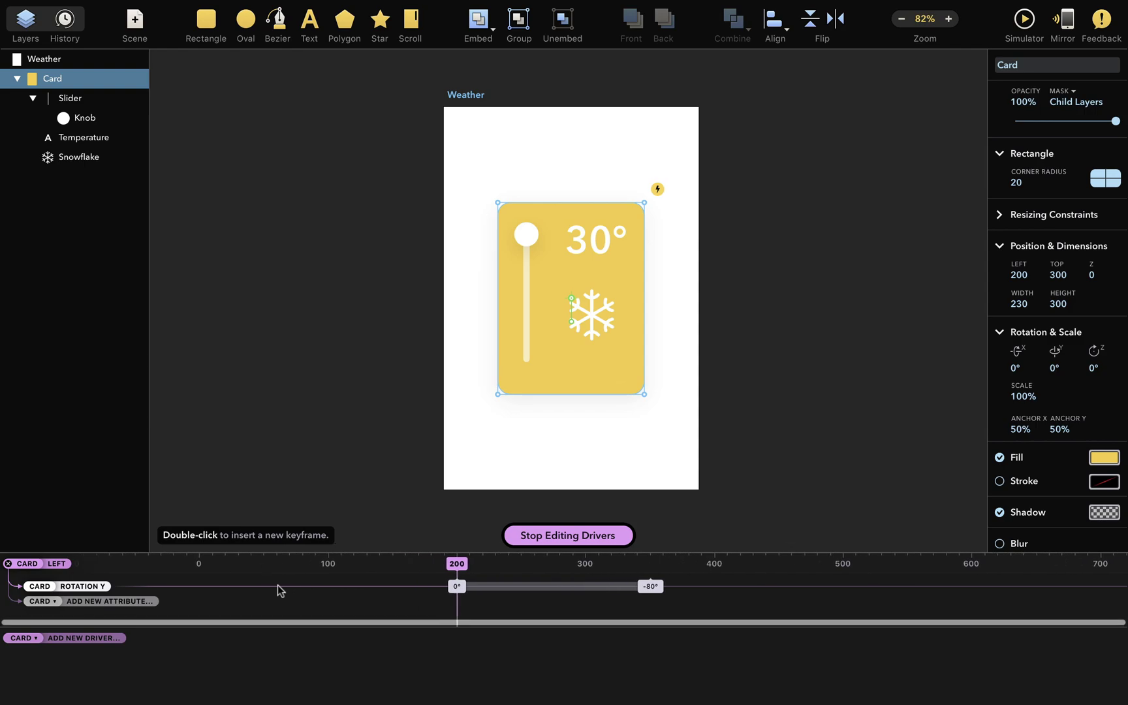
mouse_move(452, 565)
mouse_down()
mouse_move(284, 579)
mouse_move(286, 565)
mouse_up()
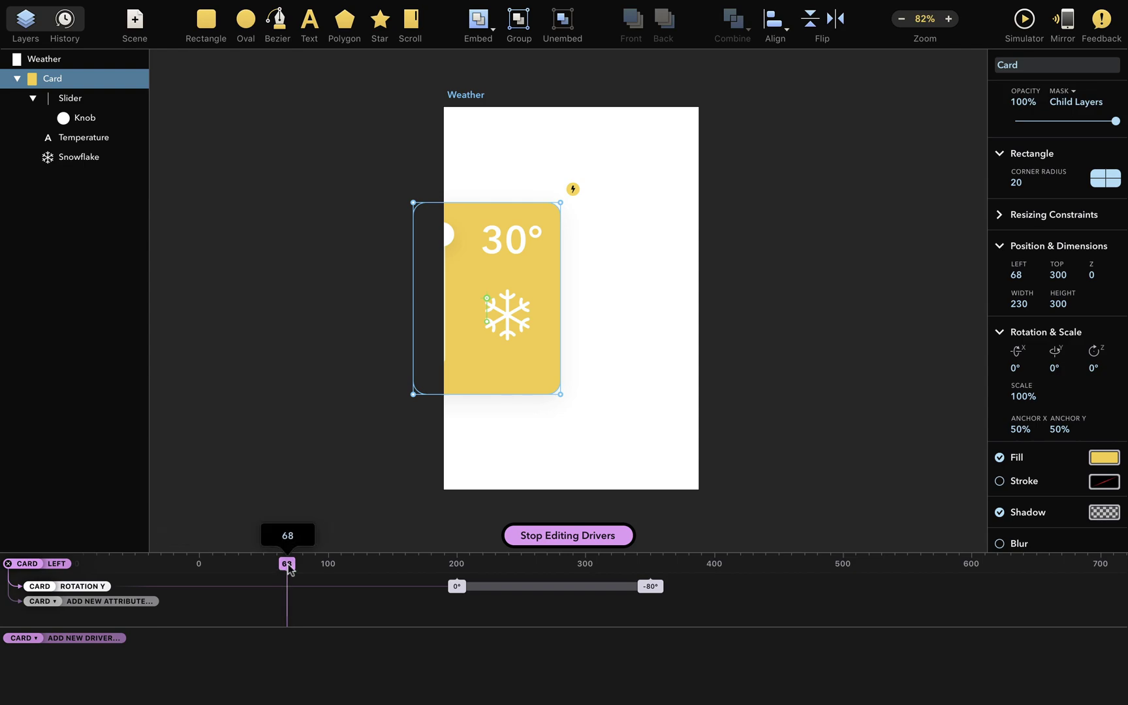
double_click(287, 564)
text(50)
key(Return)
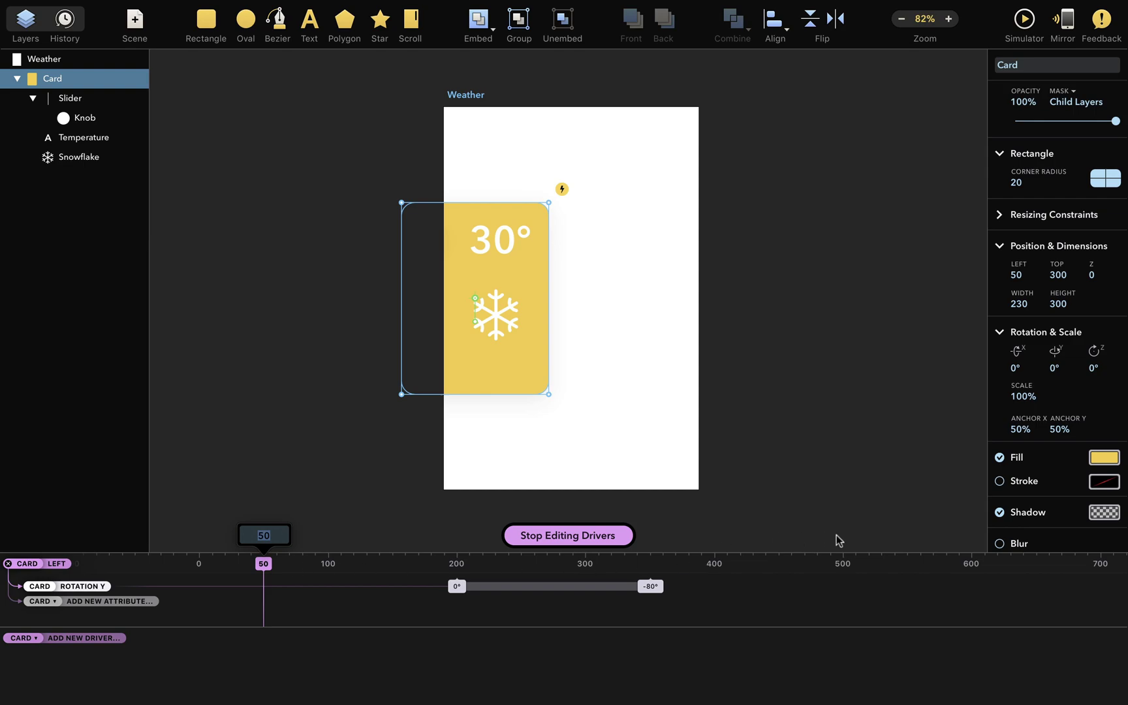
drag(1057, 356, 1064, 290)
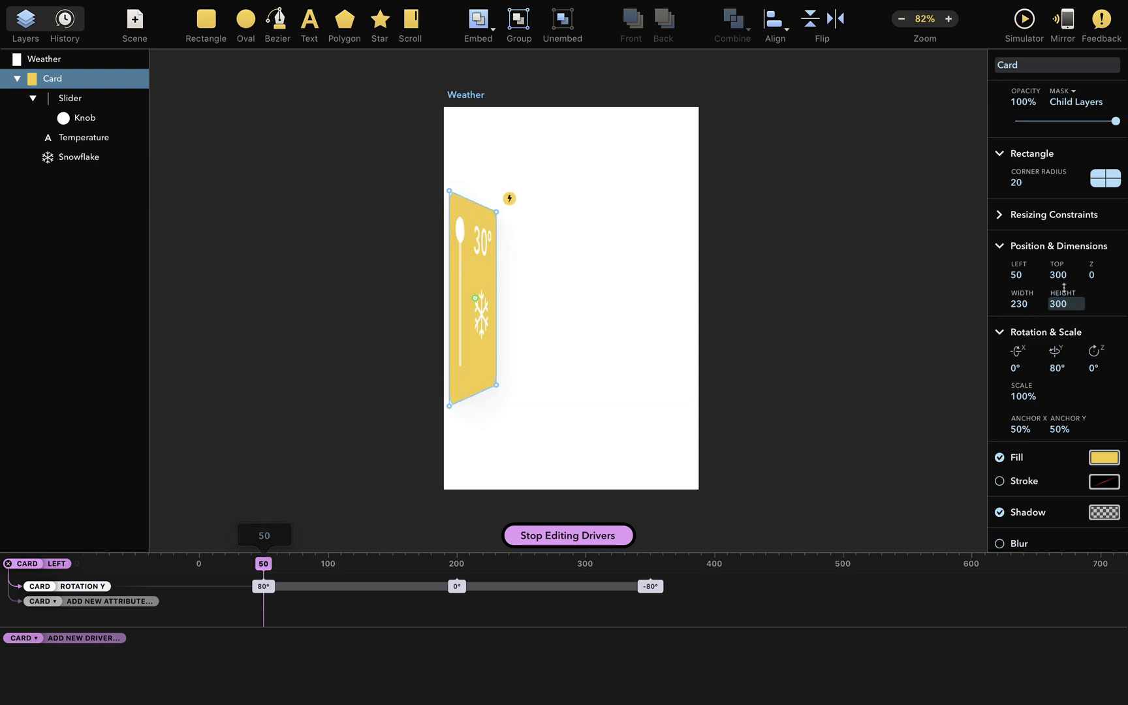
- Test the card's rotation by dragging it in the simulator, and return the Card Left driver to 200
click(1024, 21)
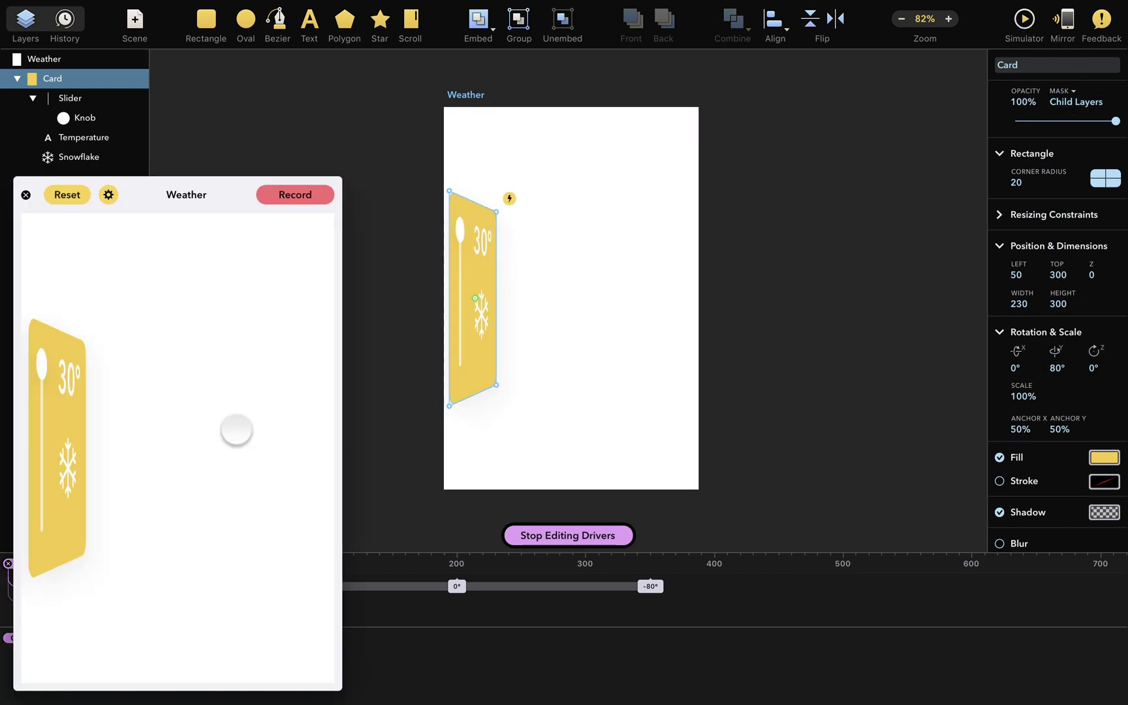
drag(58, 424, 173, 464)
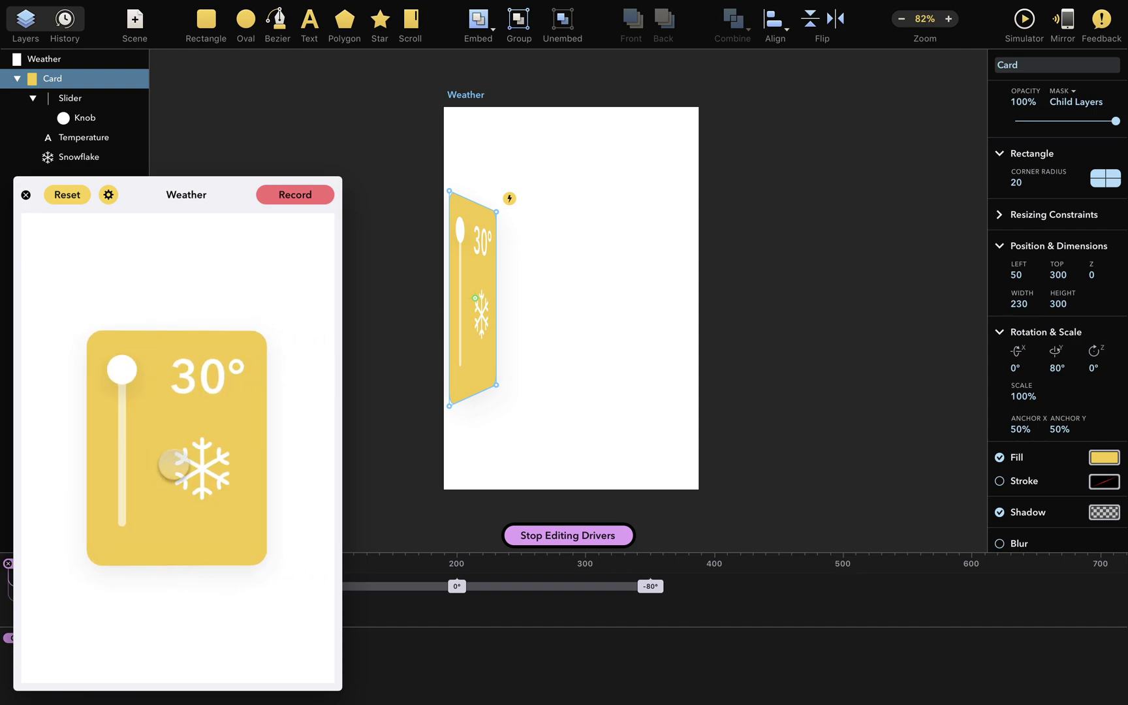
click(26, 195)
drag(263, 563, 458, 551)
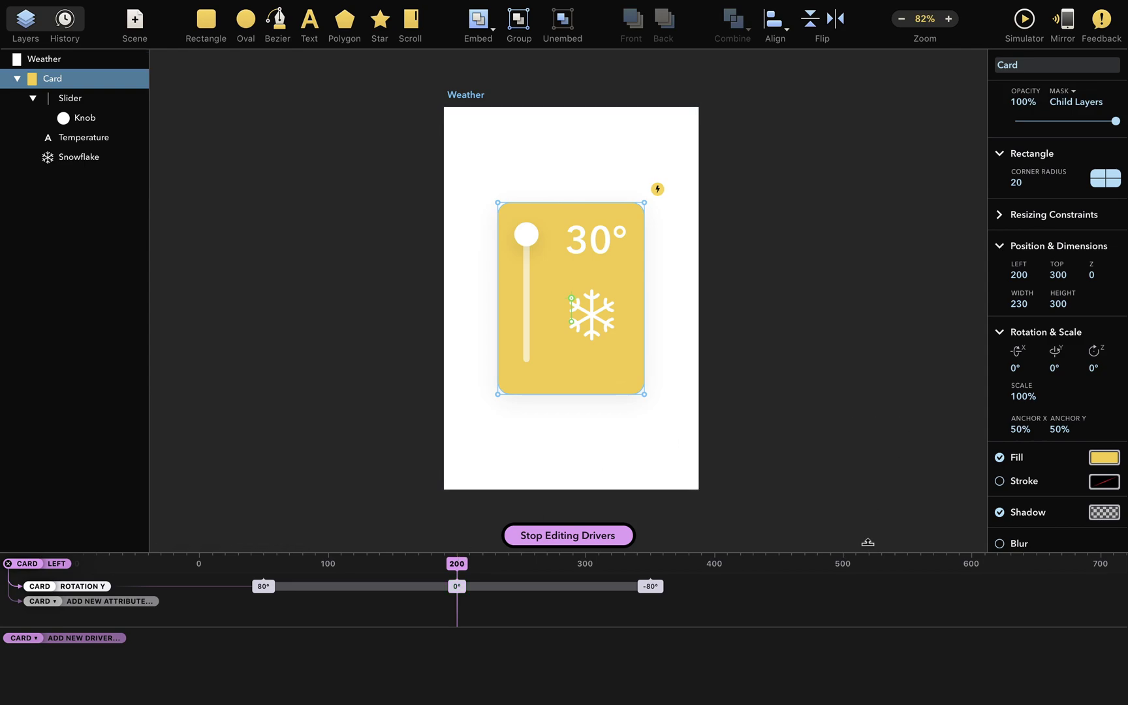
- Enlarge the drivers area and give the slider's Knob the Draggable Y behavior
drag(868, 542, 872, 517)
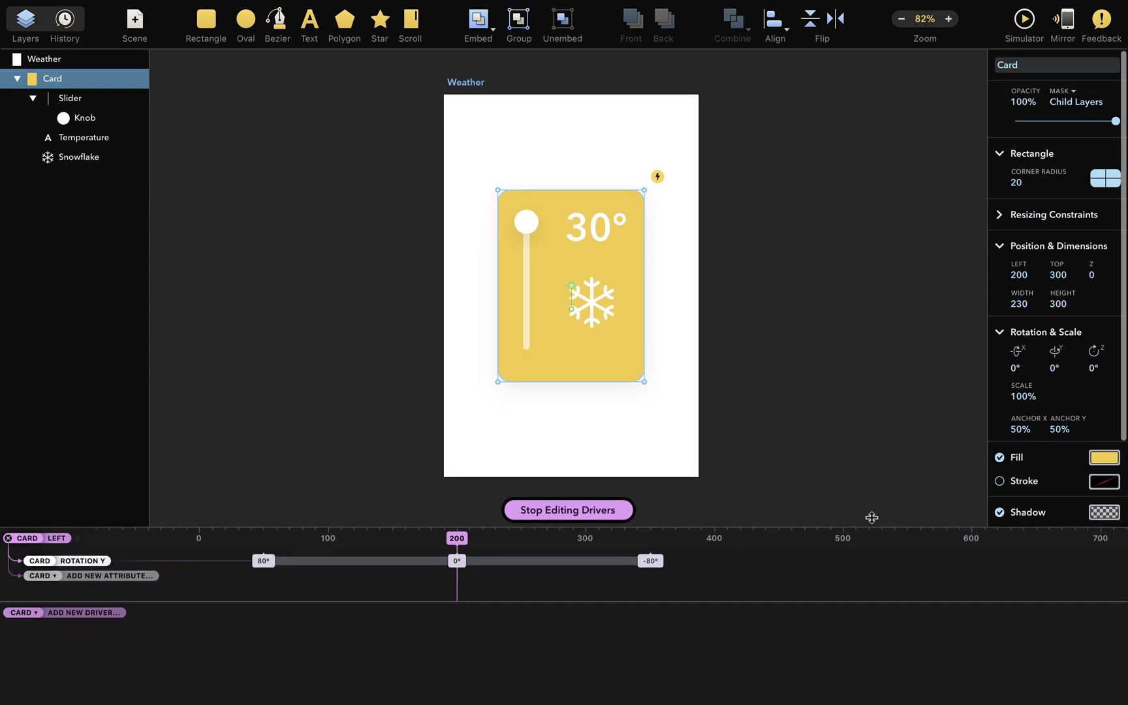
click(534, 219)
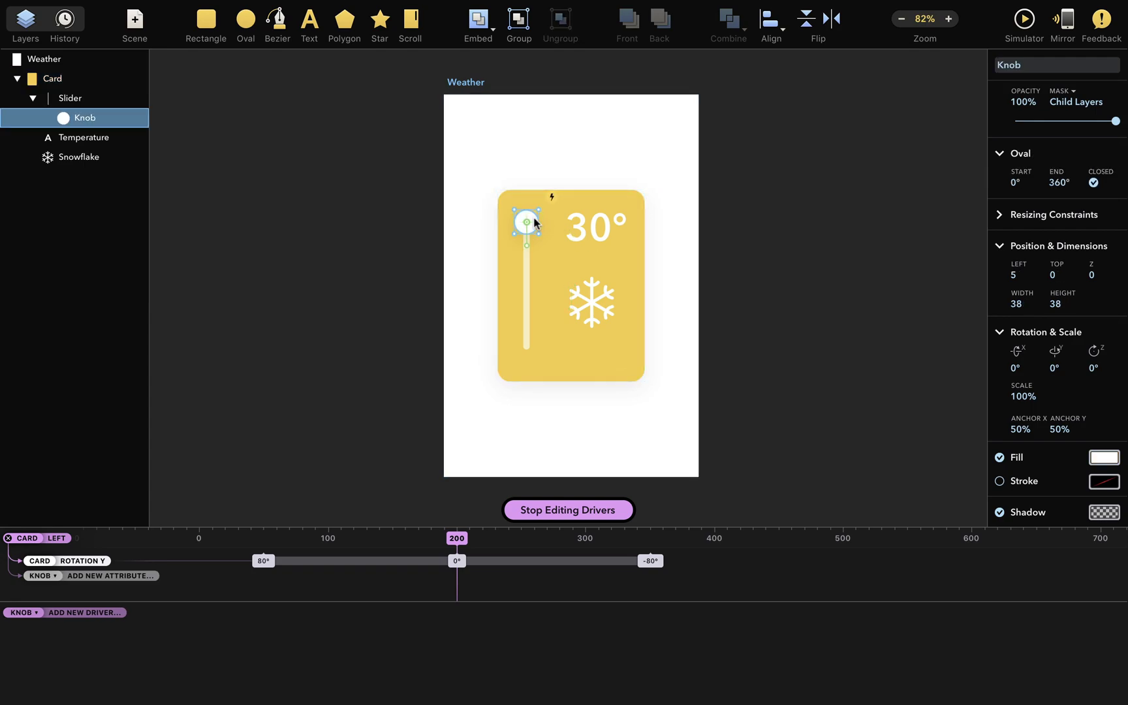
scroll(1084, 400, down, 4)
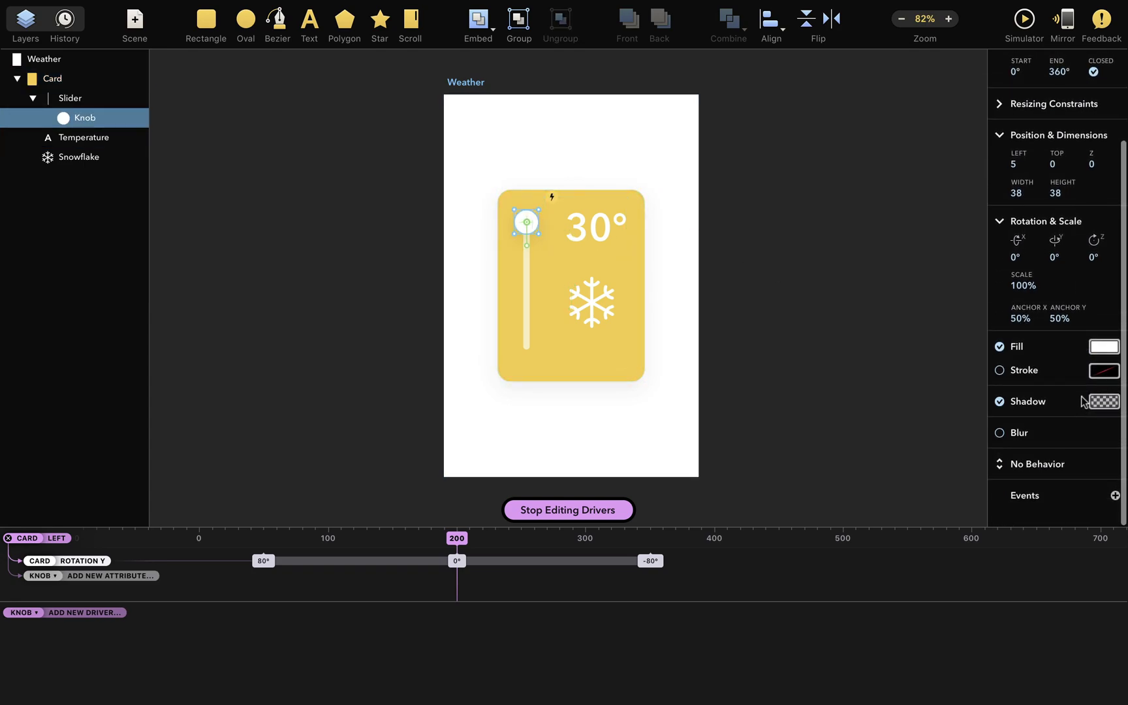
click(1048, 461)
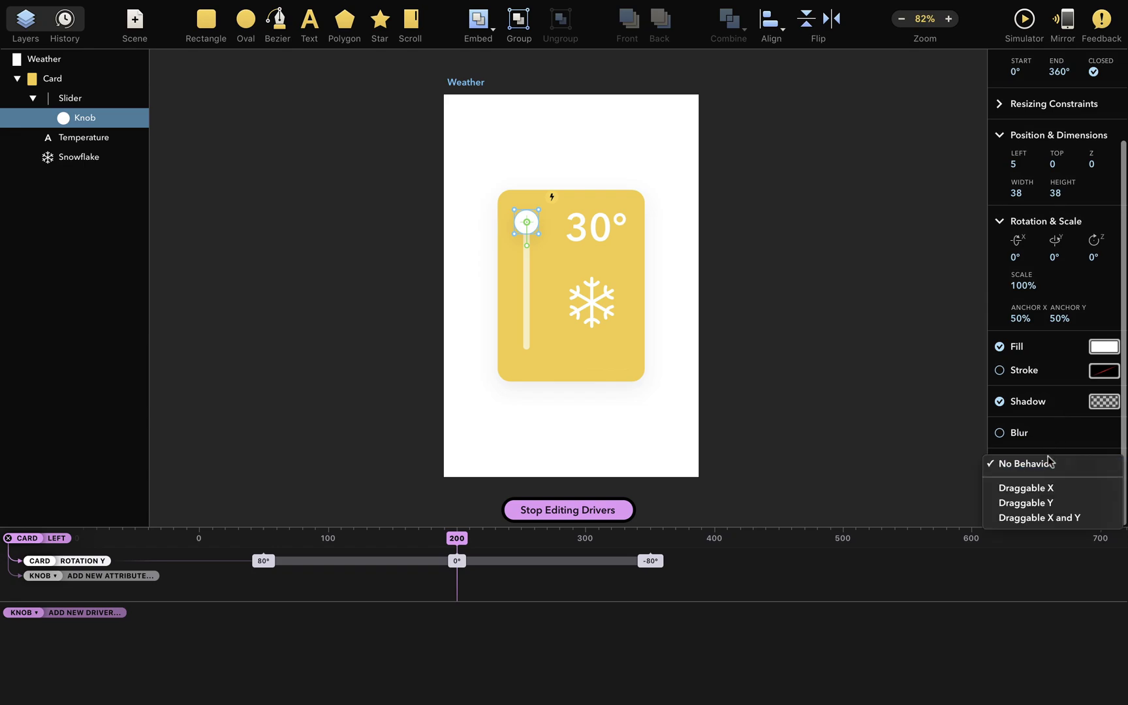
click(1056, 505)
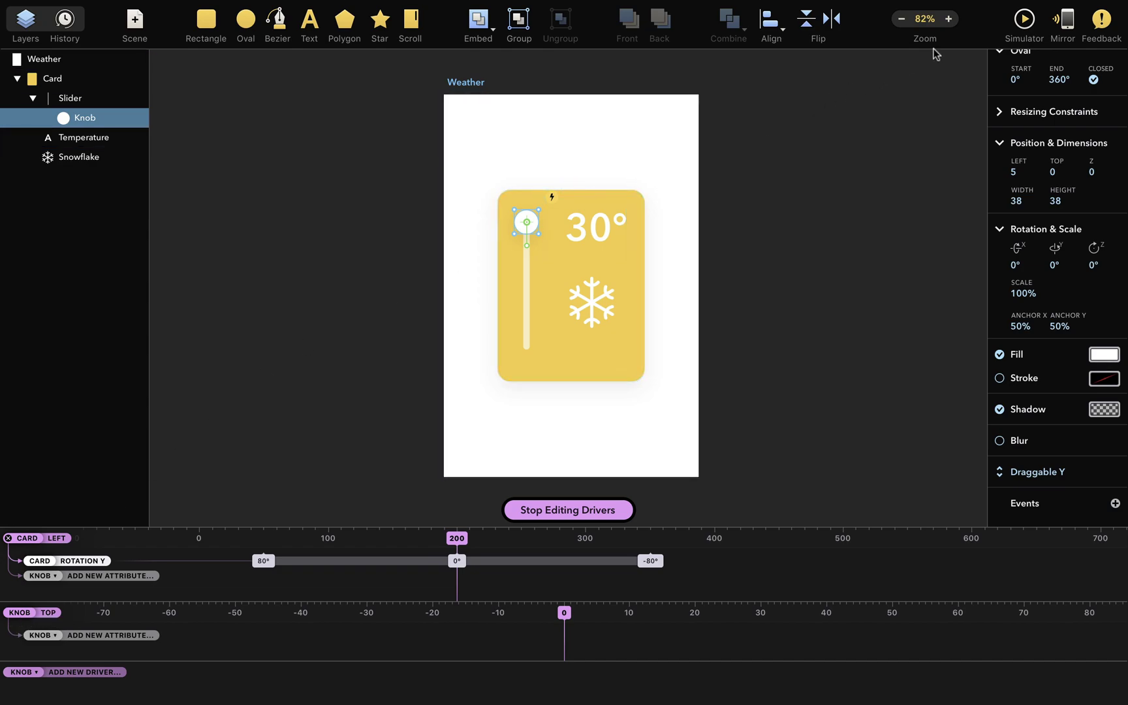
- Test the knob's vertical dragging along the slider in the simulator
click(1024, 18)
drag(123, 378, 170, 398)
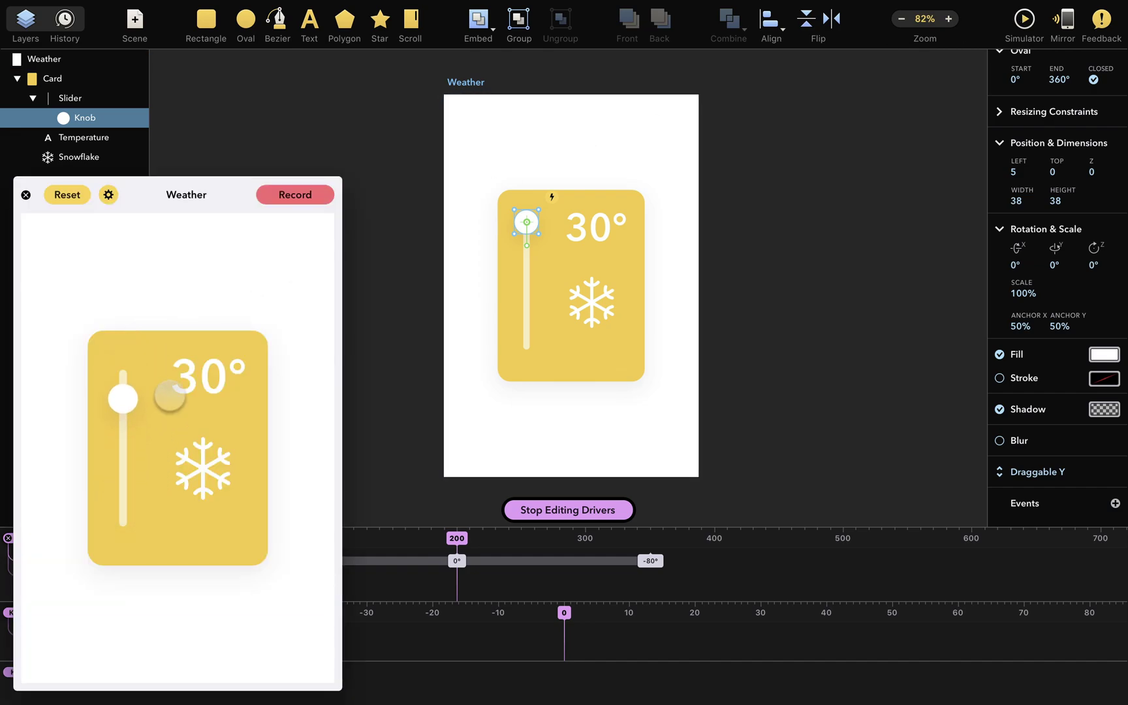
click(26, 195)
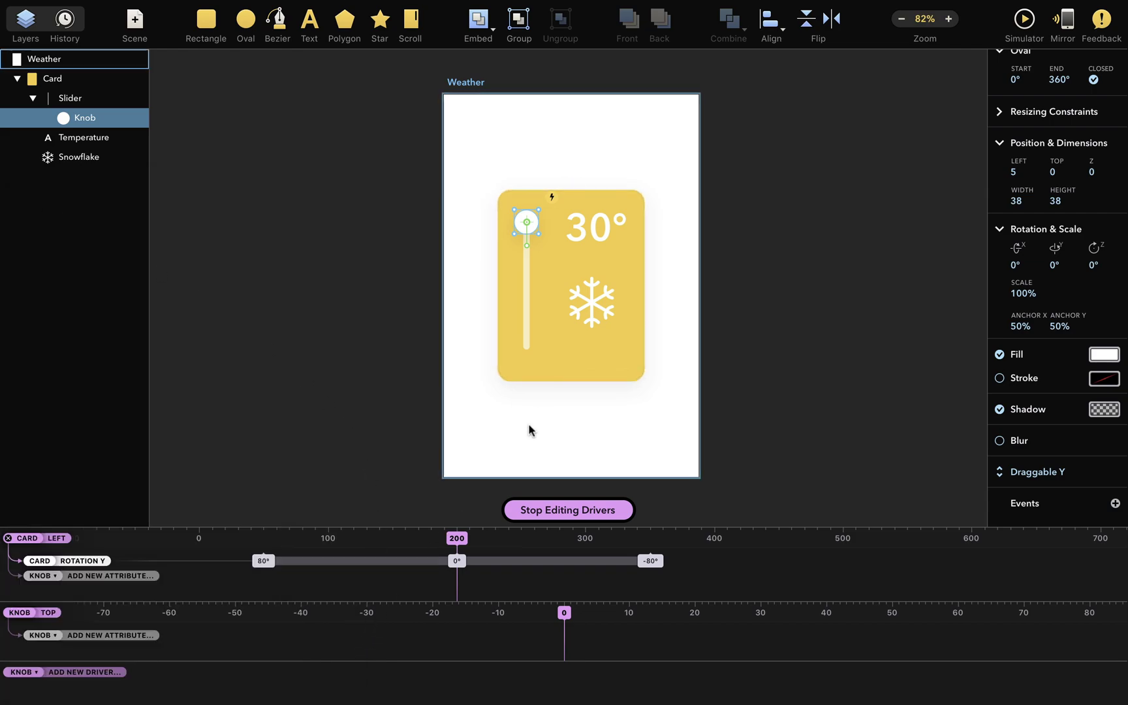
- Connect the Card's Fill Color attribute to the Knob Top driver
click(545, 378)
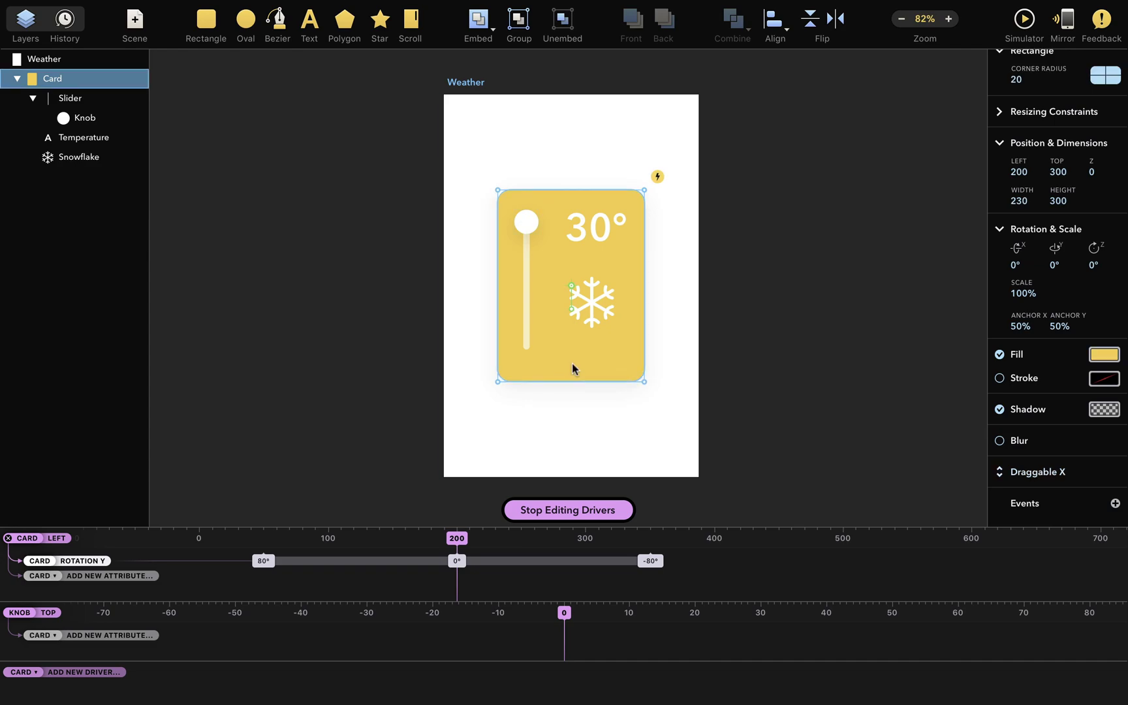
click(89, 635)
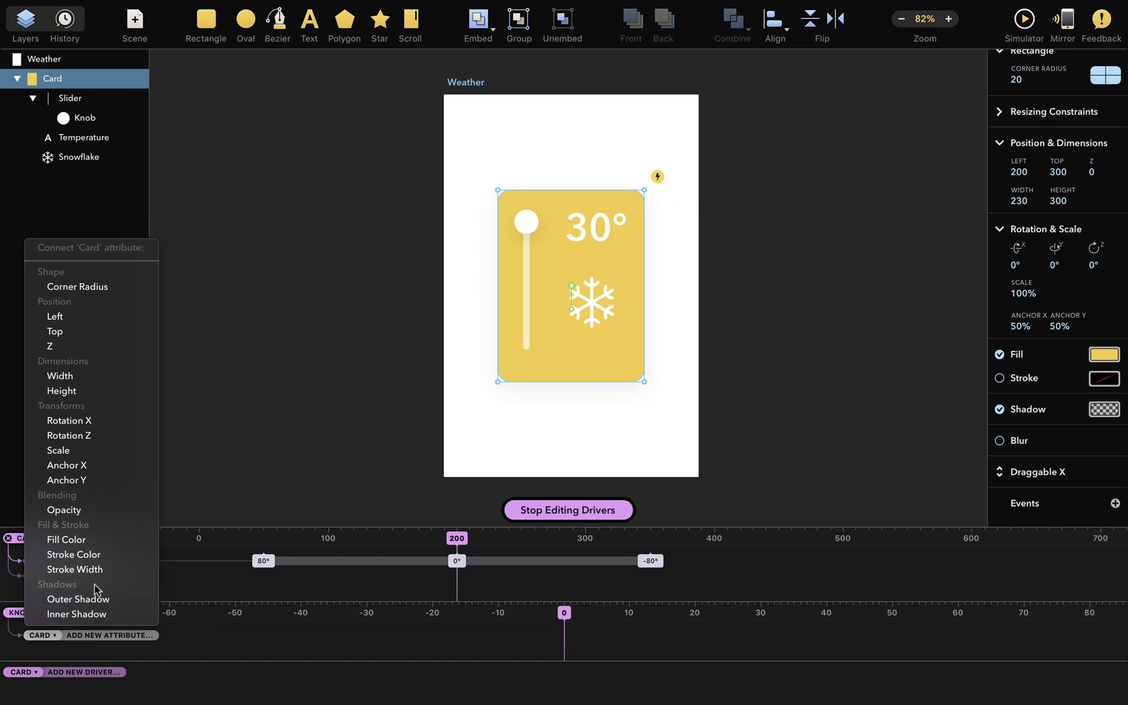
click(83, 540)
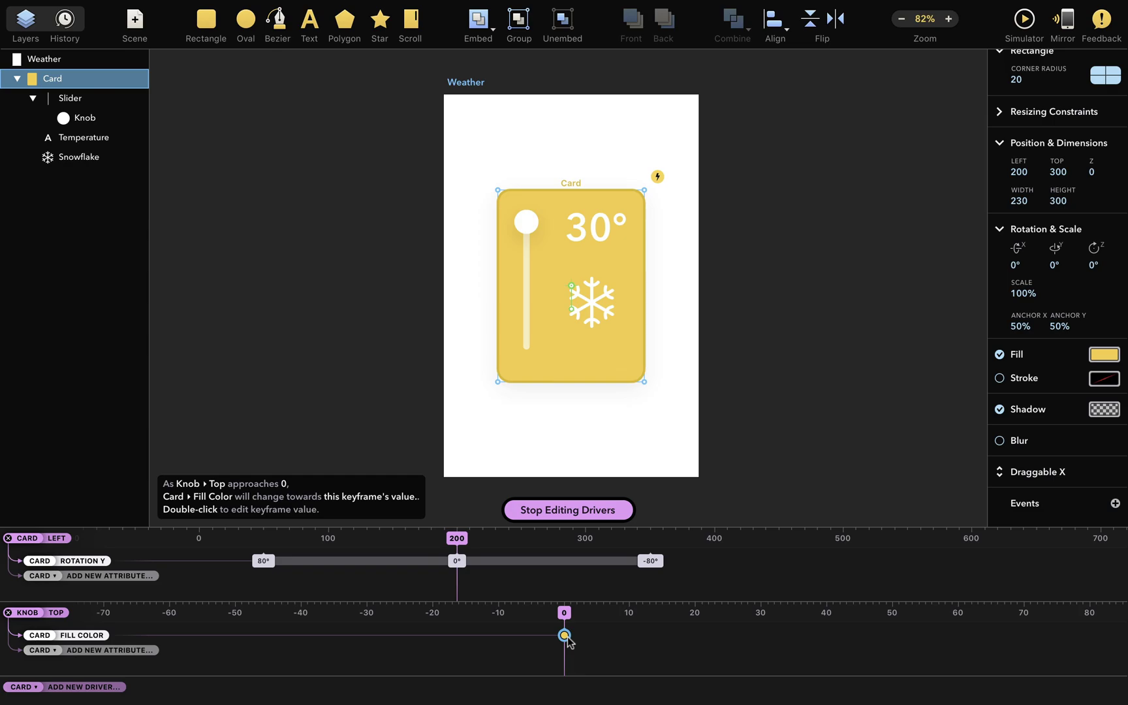
- Move the Knob Top driver to 200 and set the Card's fill to the blue swatch at that position
scroll(574, 650, down, 2)
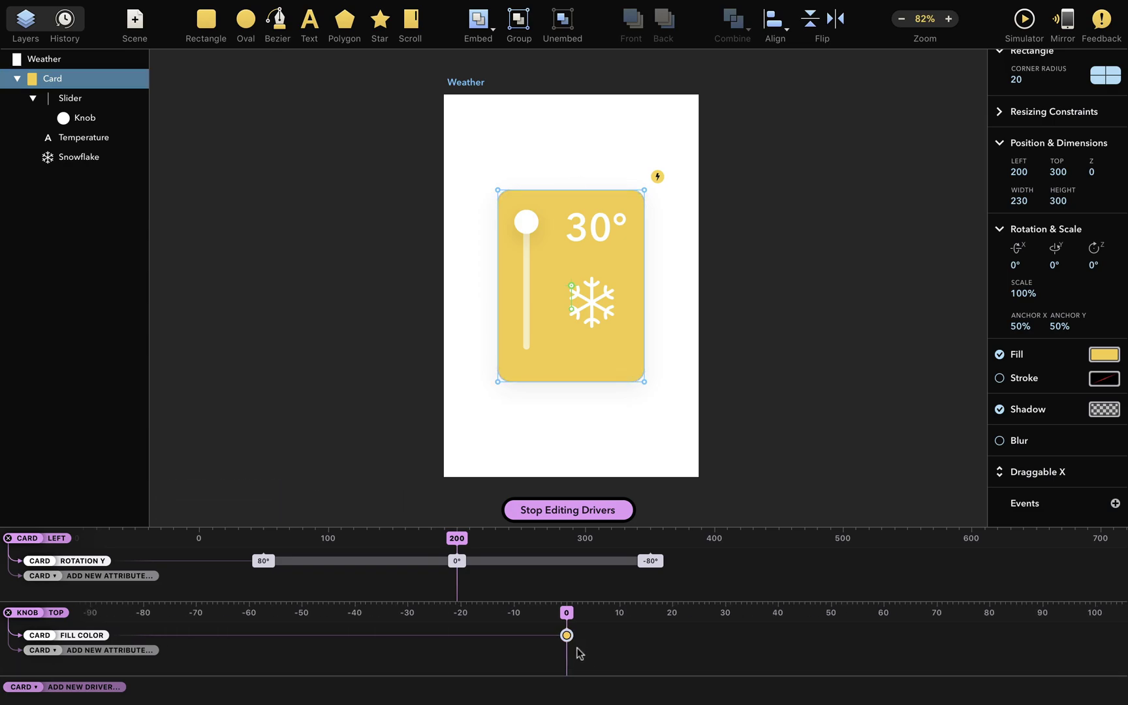
scroll(574, 644, down, 5)
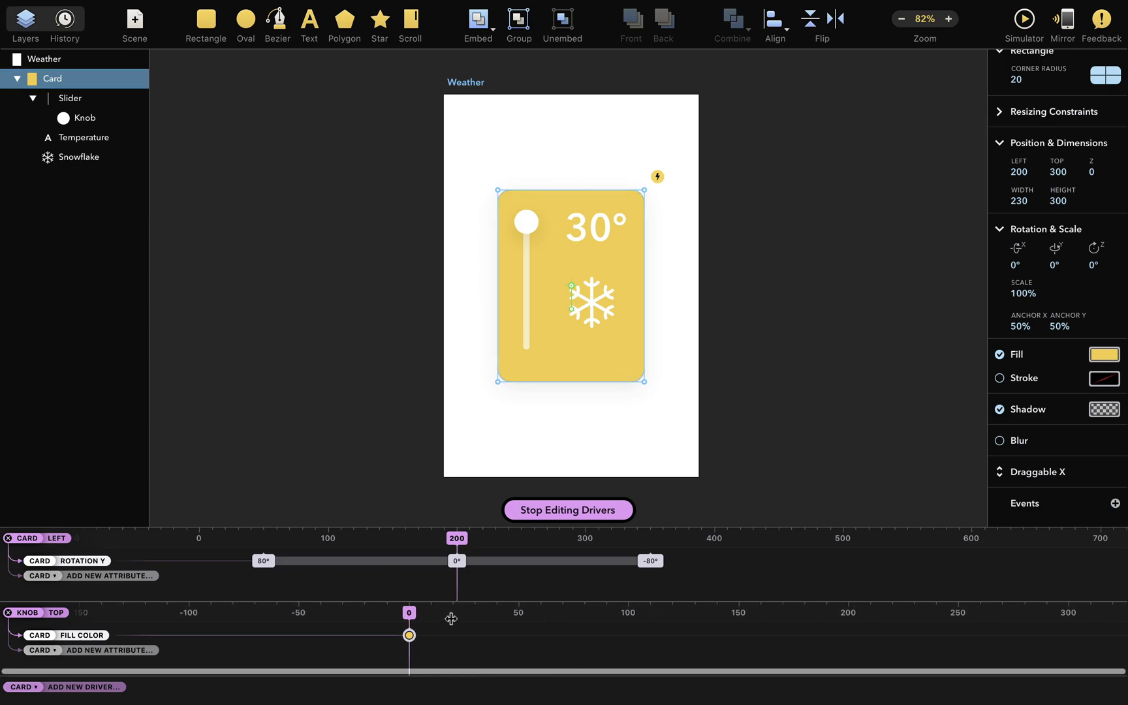
drag(407, 616, 848, 640)
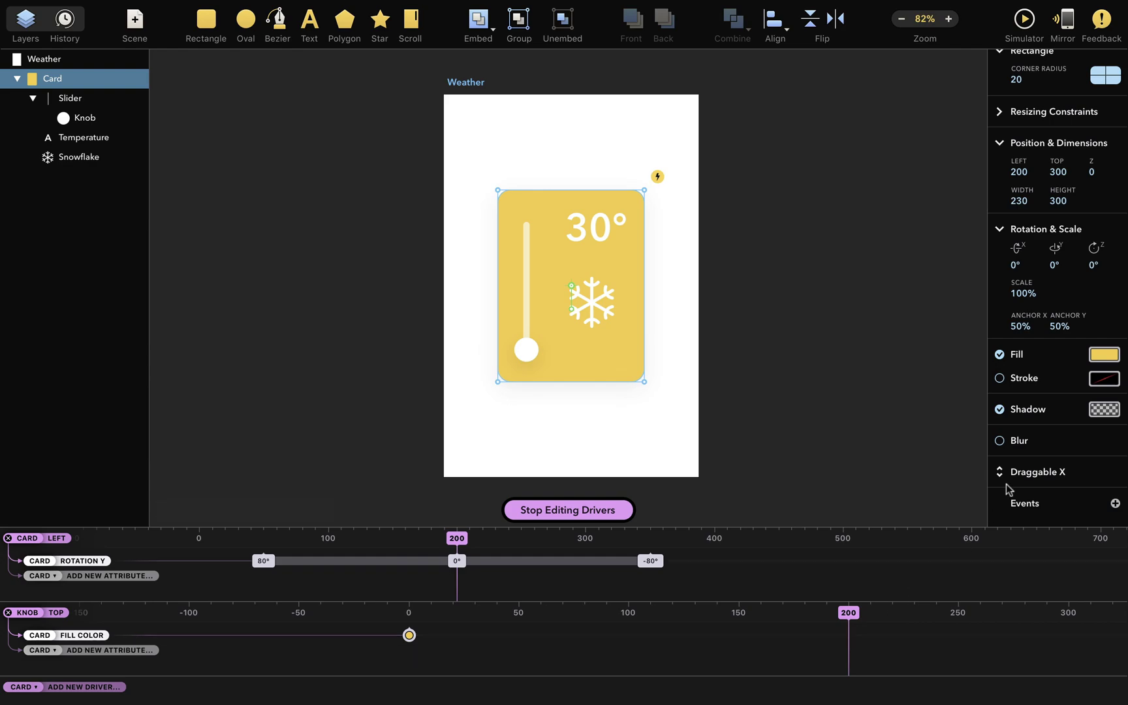
click(1105, 357)
click(1077, 616)
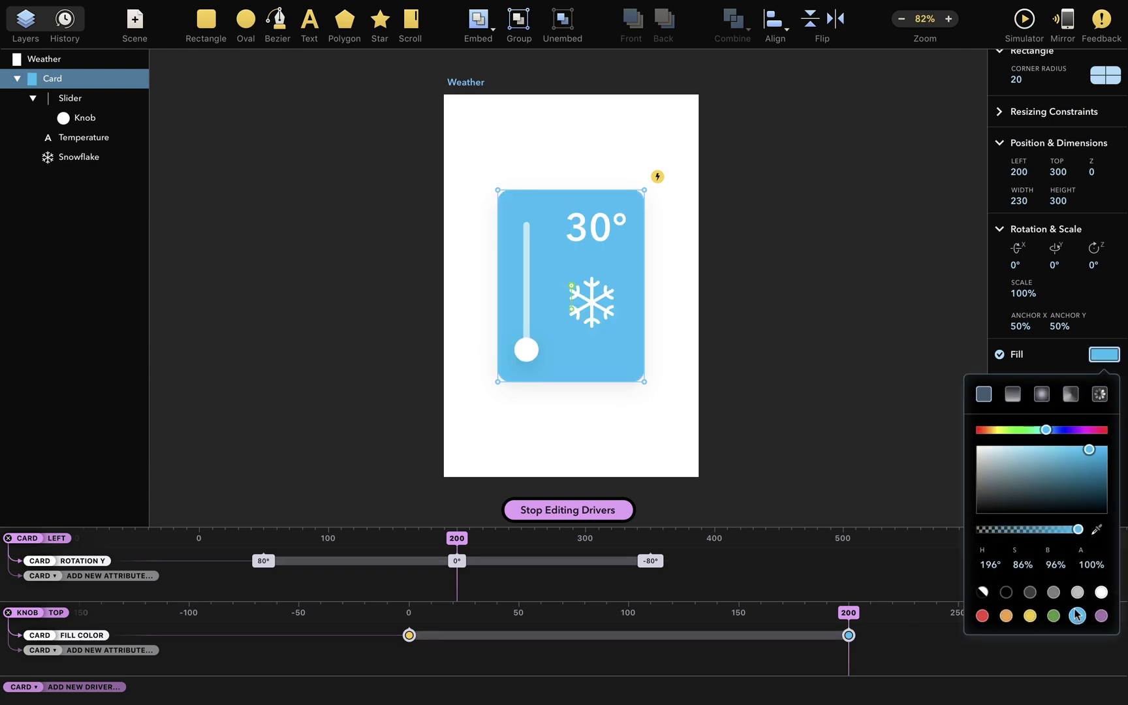
click(1105, 356)
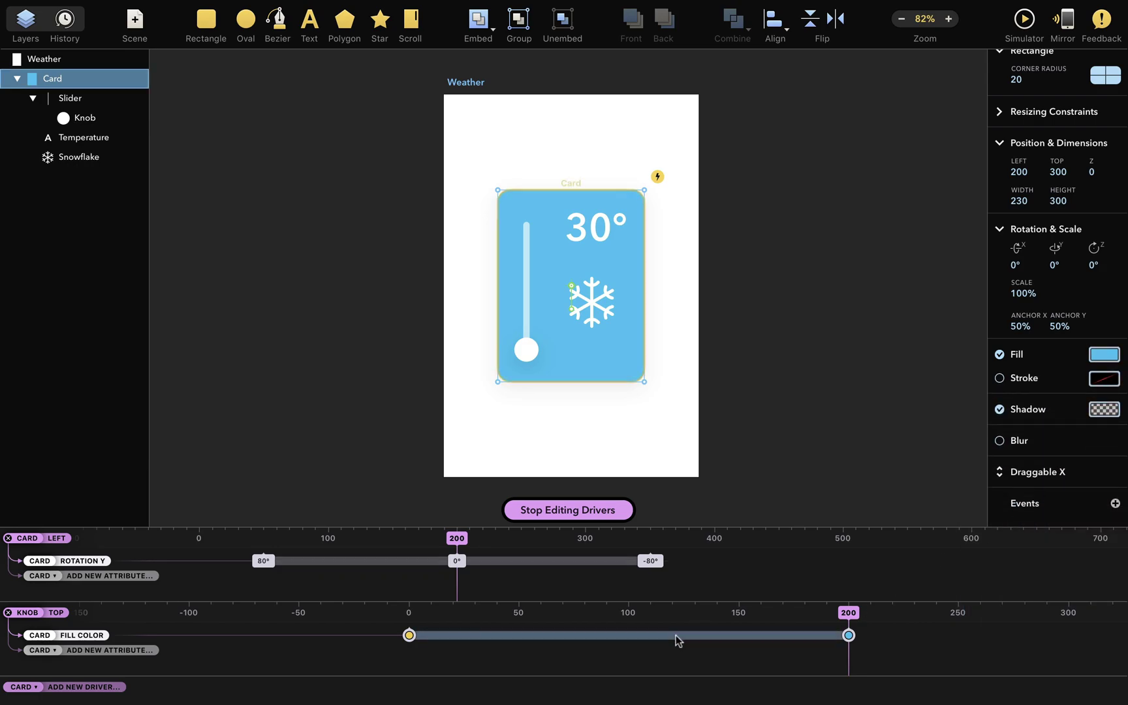
- Add a Card Fill Color keyframe at about 98.7 on the Knob Top driver and set its color to red
double_click(625, 635)
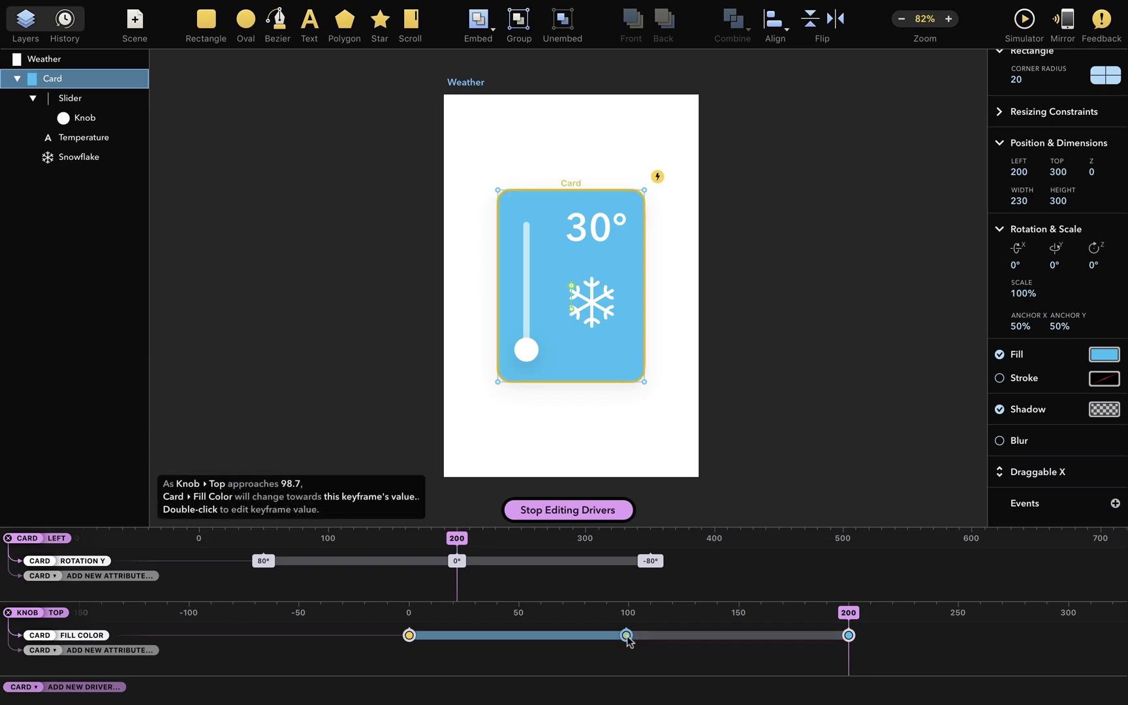
double_click(626, 635)
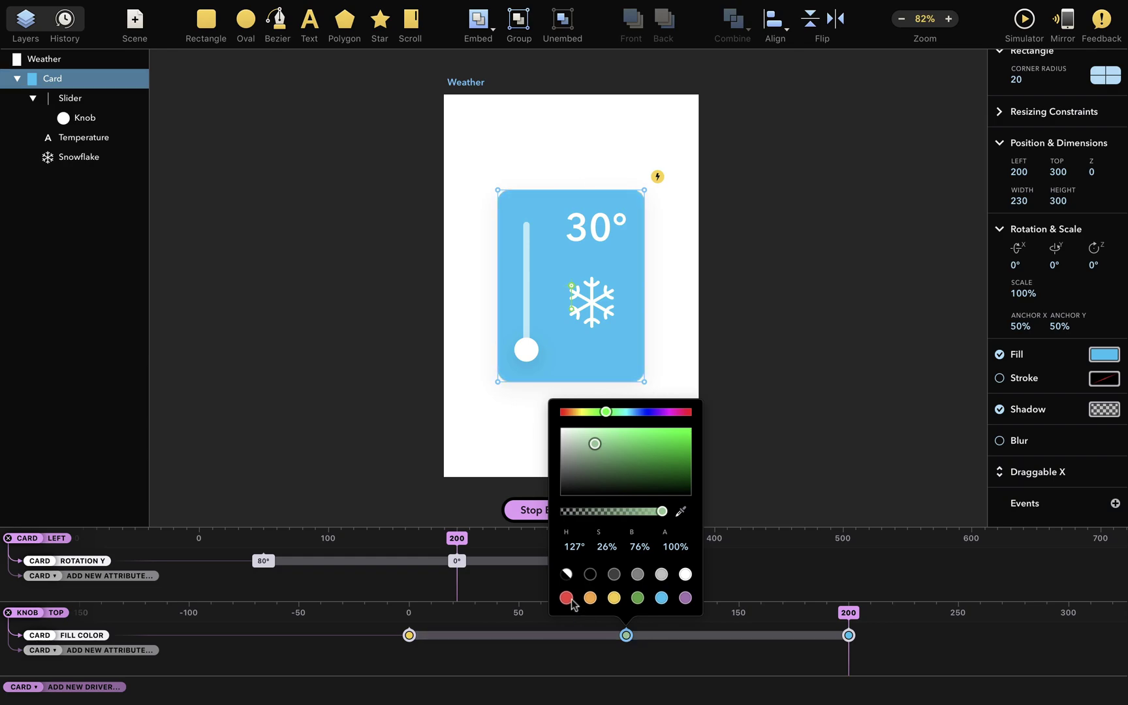
click(567, 598)
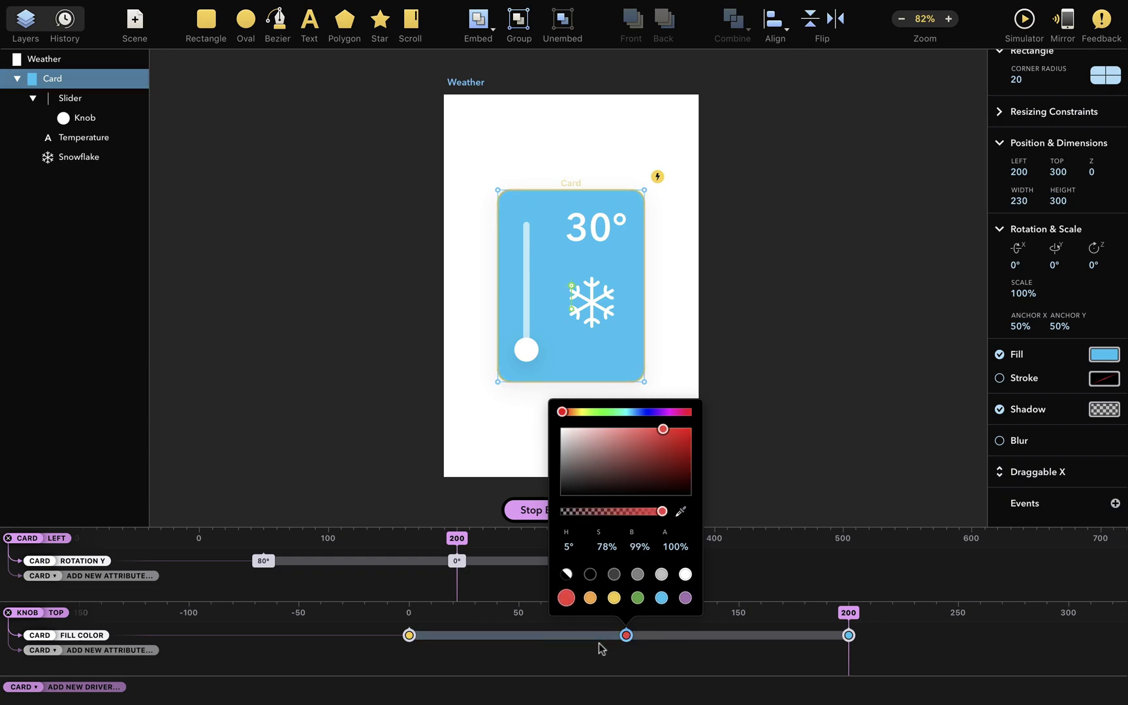
click(599, 644)
- Test the card's driven color change in the simulator, and return the Knob Top driver to 0
click(1023, 23)
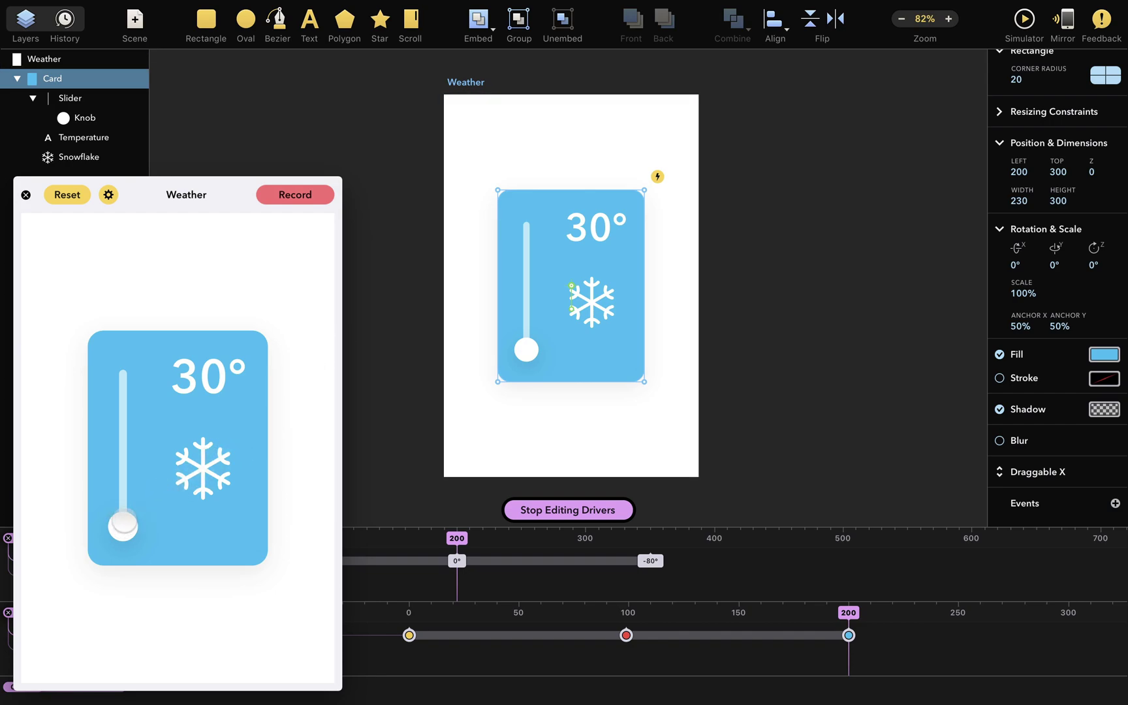
drag(122, 523, 123, 368)
click(27, 196)
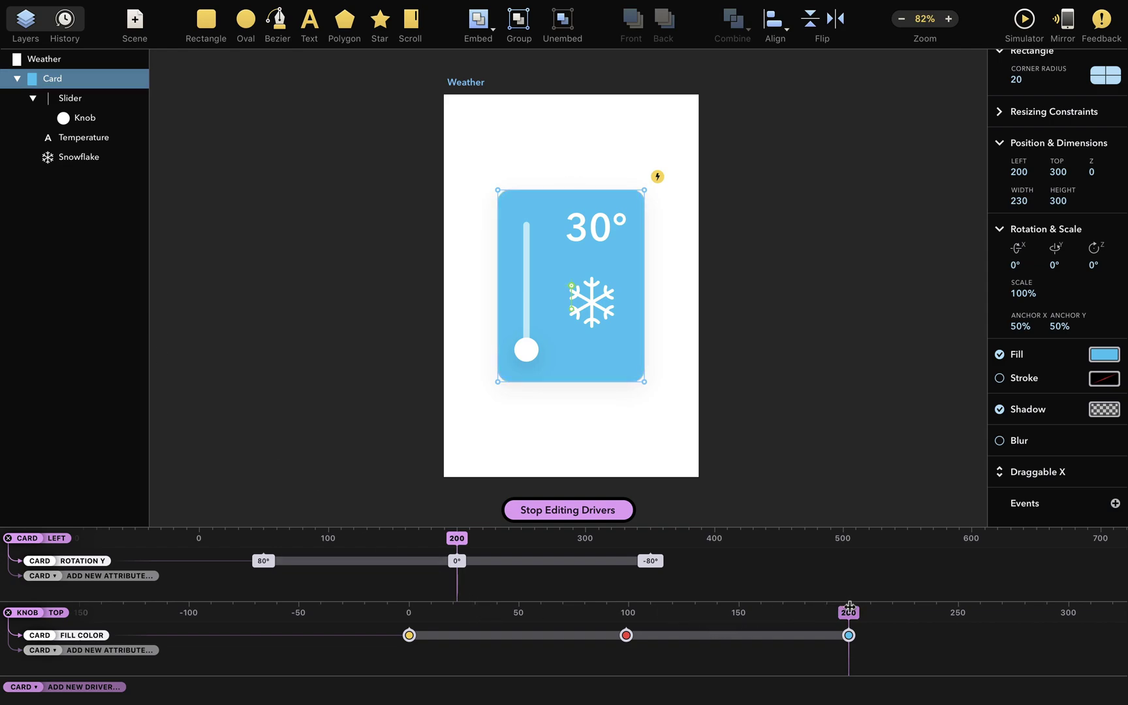
drag(848, 635, 629, 626)
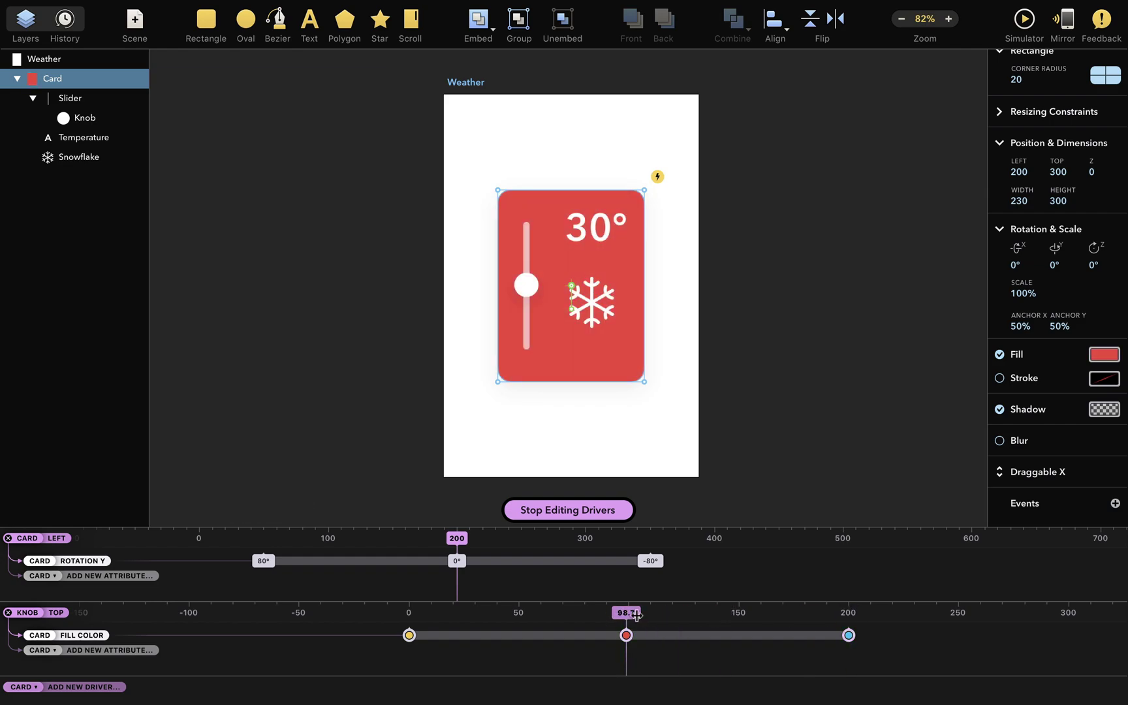
drag(626, 617, 407, 625)
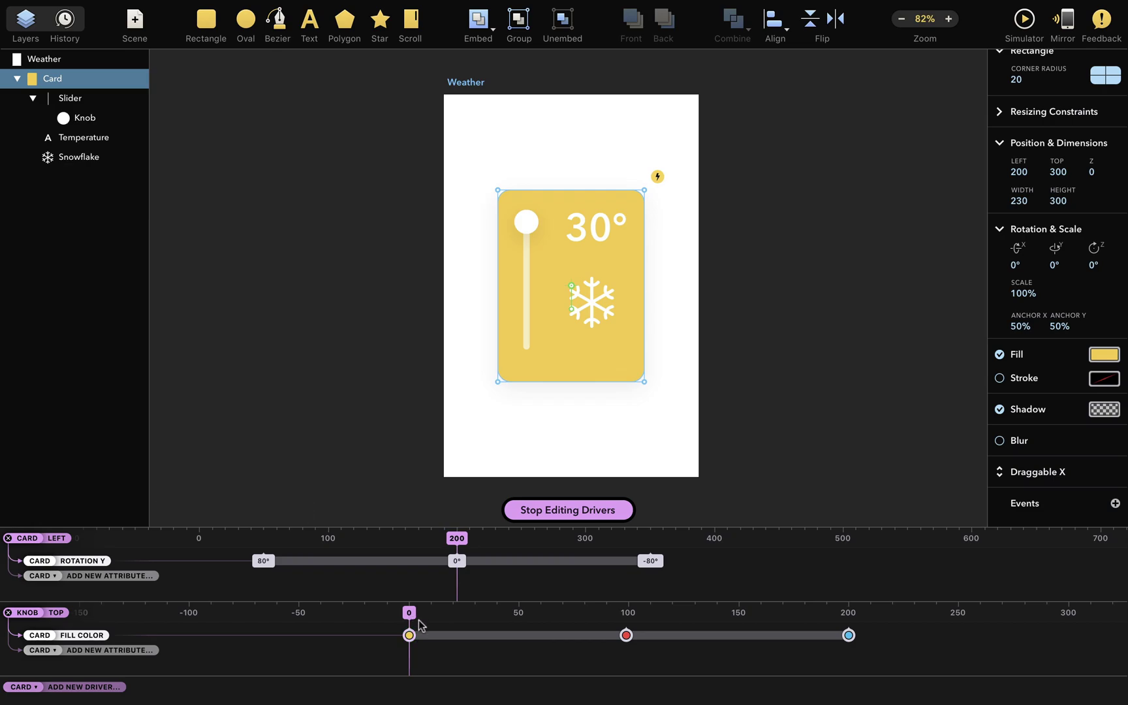
- Connect the Temperature's Text attribute to the Knob Top driver and set the text to 50° at position 0
click(596, 230)
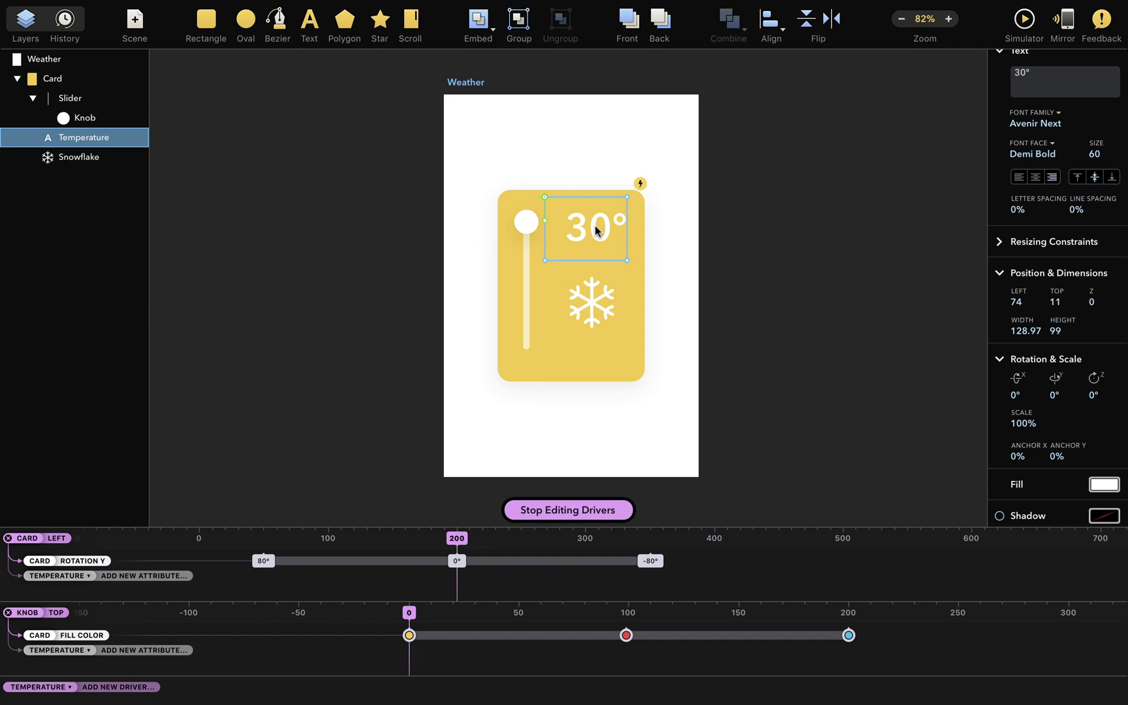
click(139, 651)
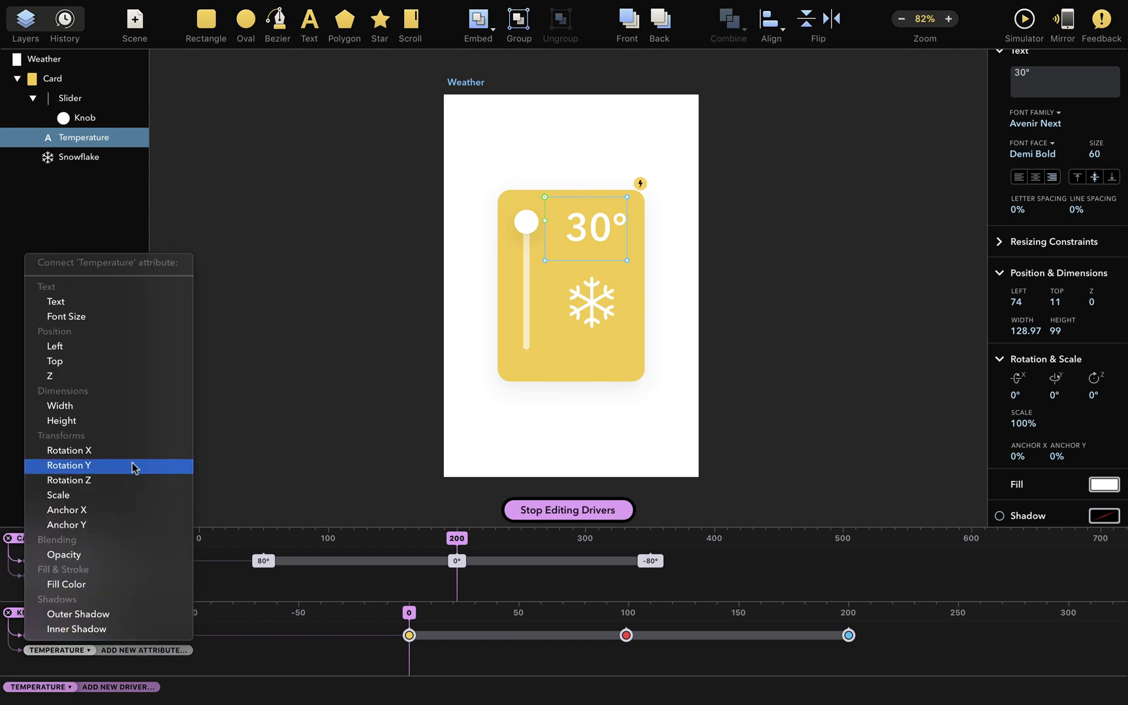
click(153, 301)
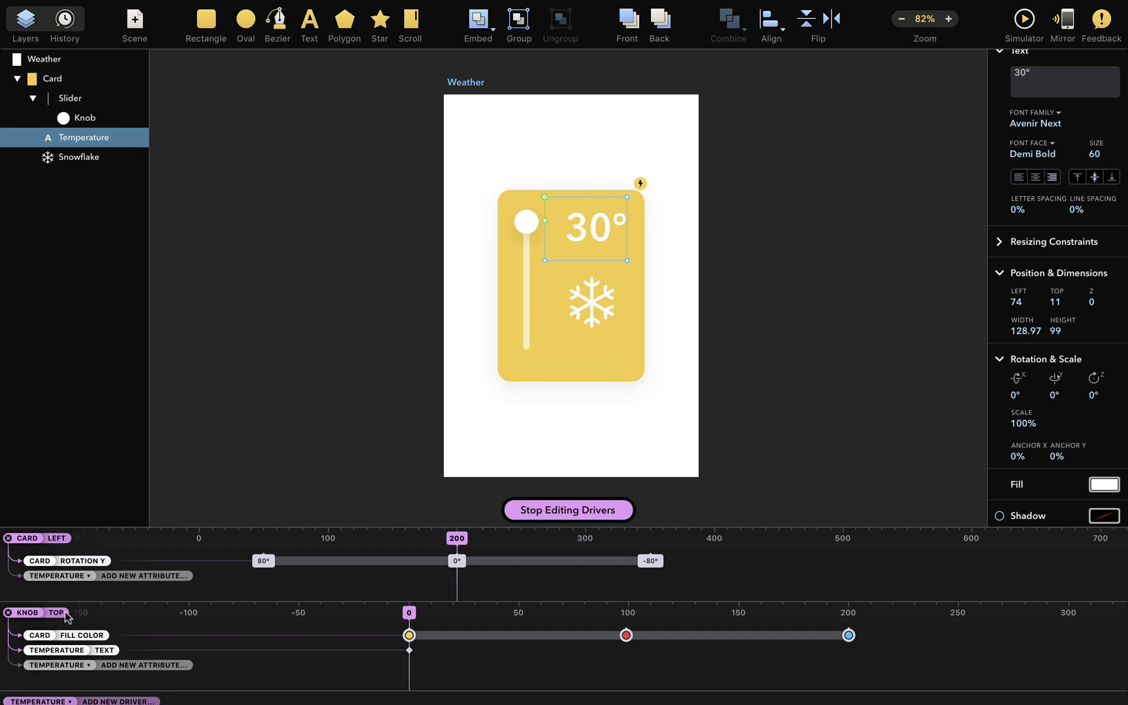
scroll(1021, 145, up, 3)
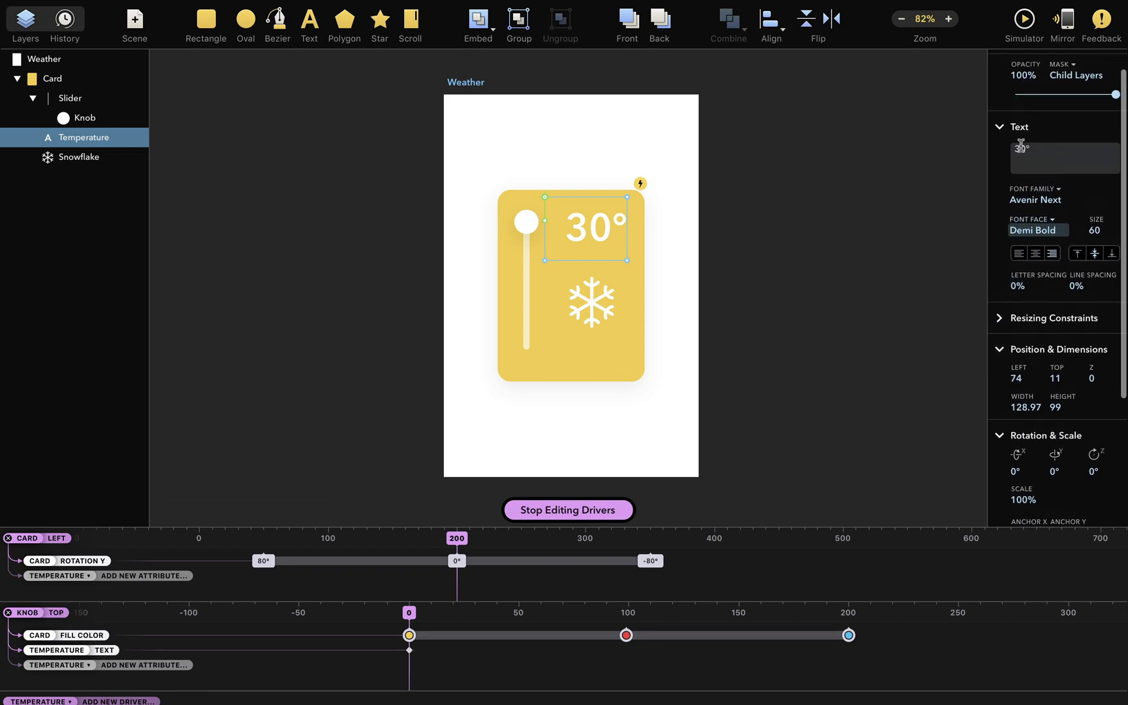
text(5)
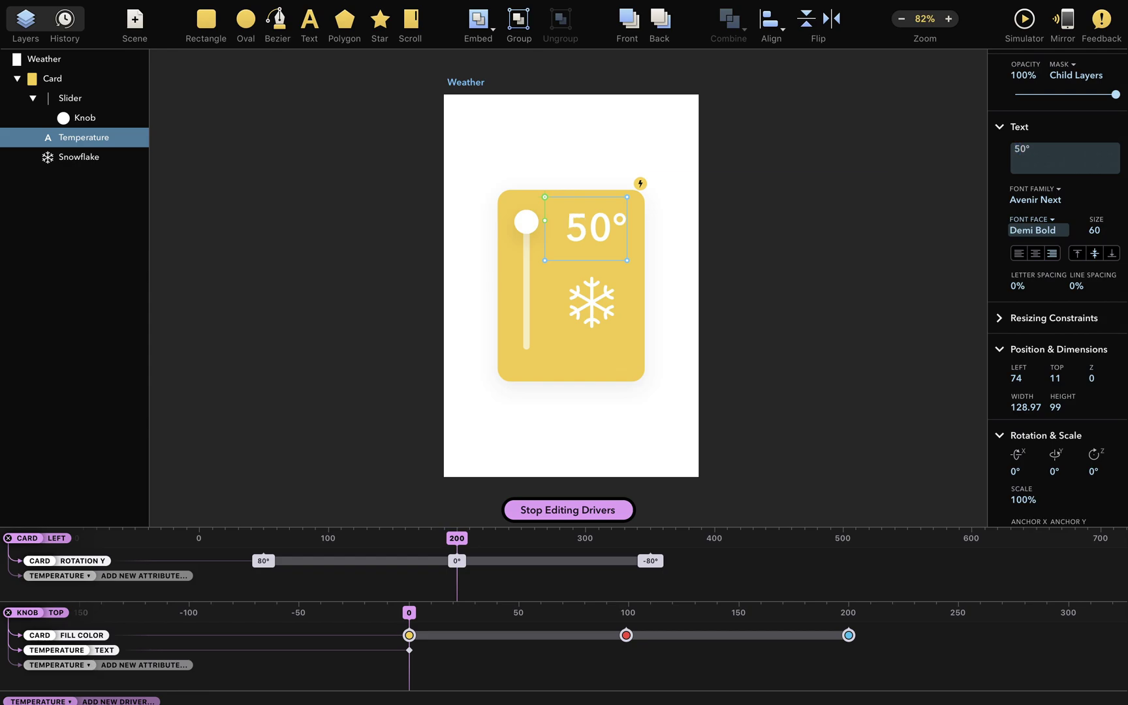
- Move the Knob Top driver to 200 and set the Temperature text to -20° at that position
drag(404, 614, 849, 612)
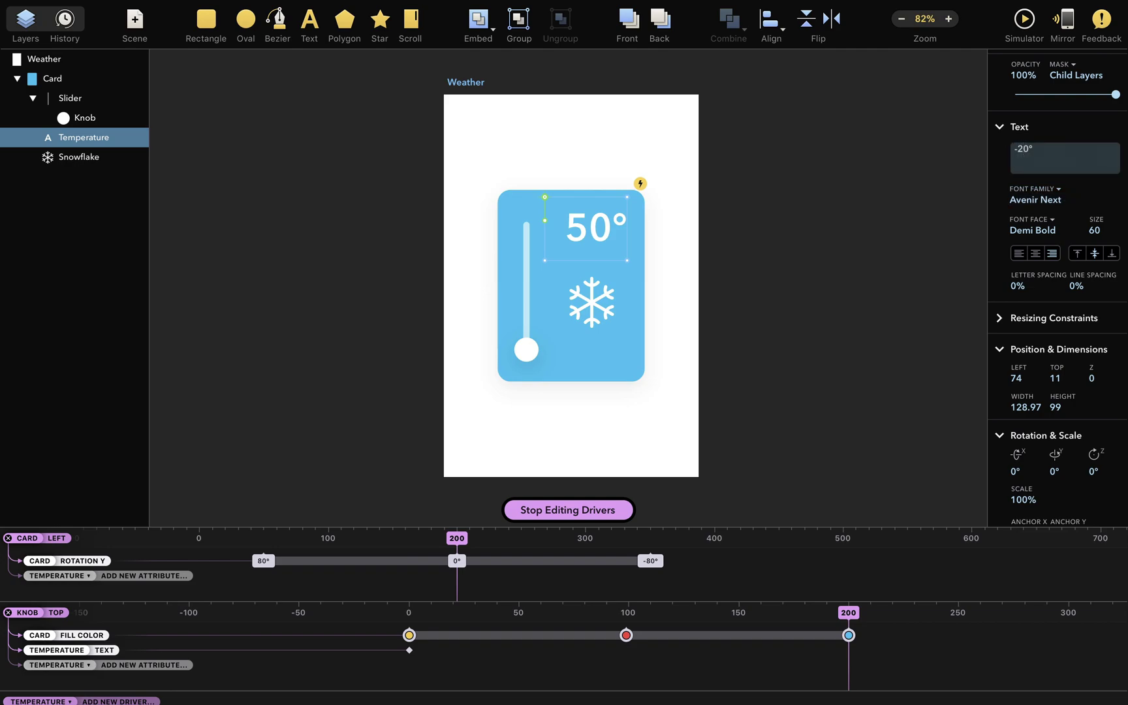
key(Return)
click(609, 307)
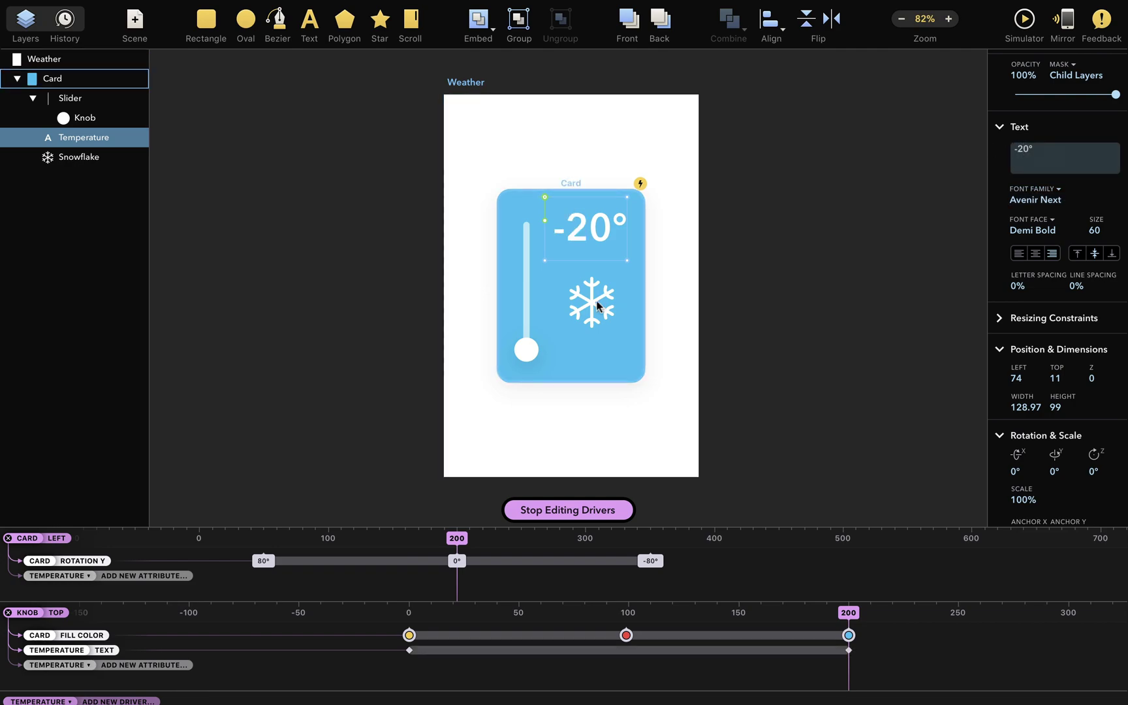
- Move the Knob Top driver to 141 and connect the Snowflake's Opacity attribute to it at that position
click(594, 307)
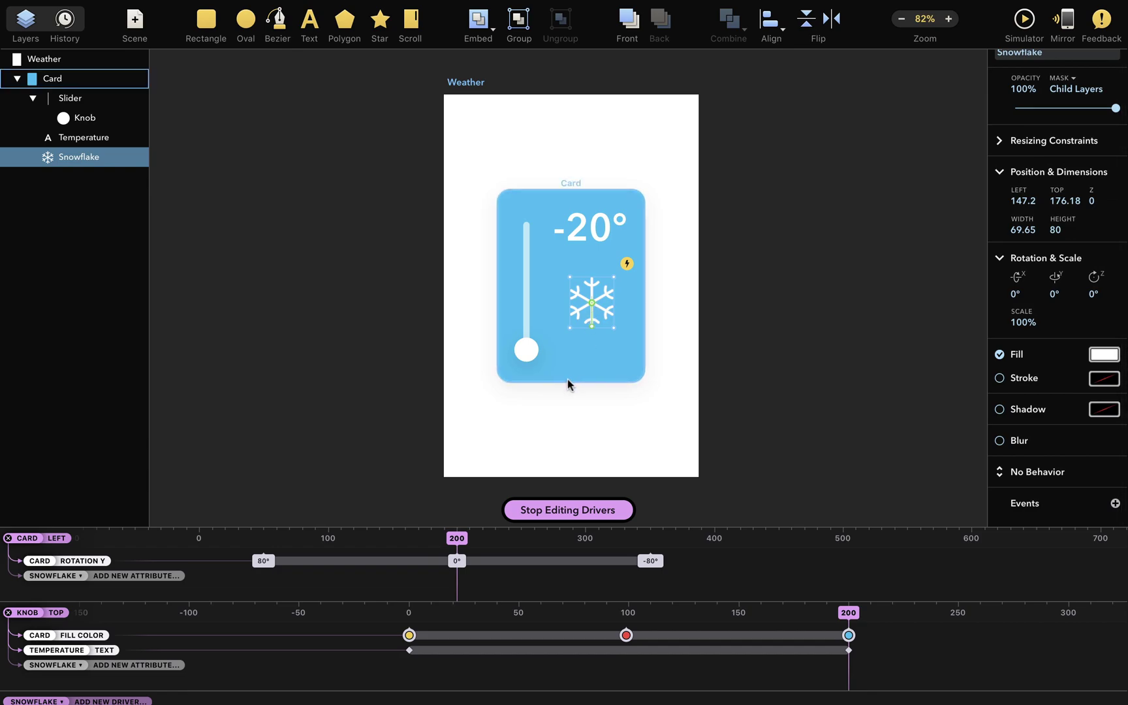
drag(849, 612, 707, 620)
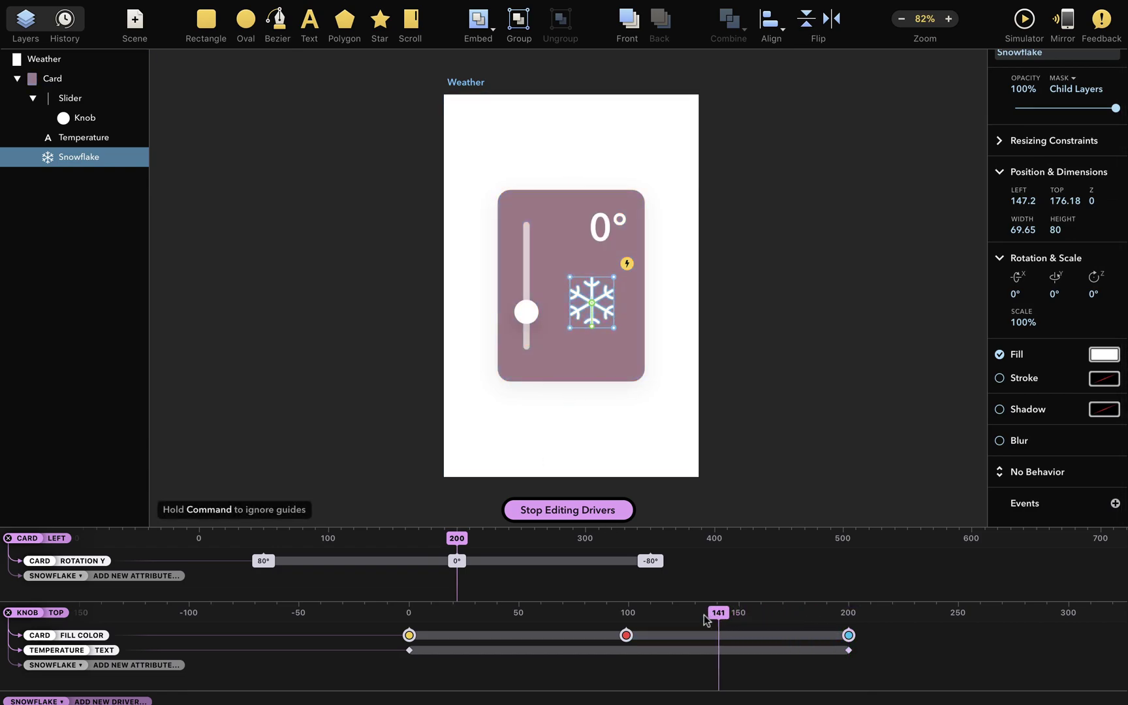
click(136, 665)
click(113, 547)
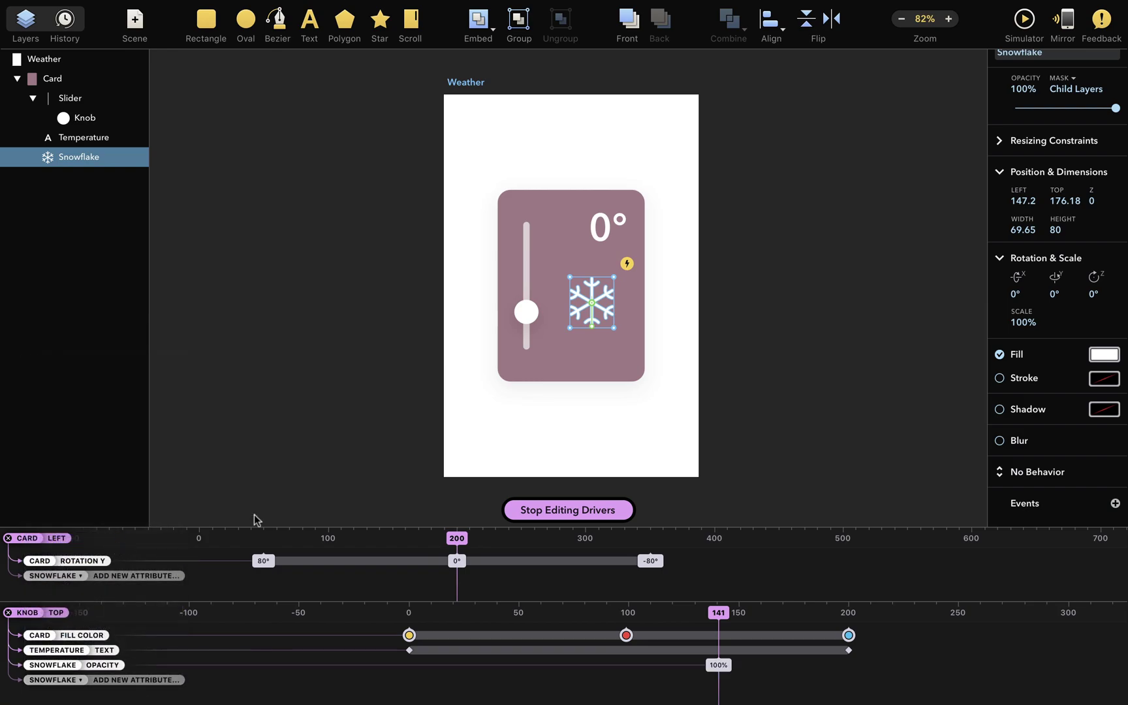
- Set the Snowflake's opacity to 0% at Knob Top position 141 and to 100% at position 164
drag(1115, 109, 984, 116)
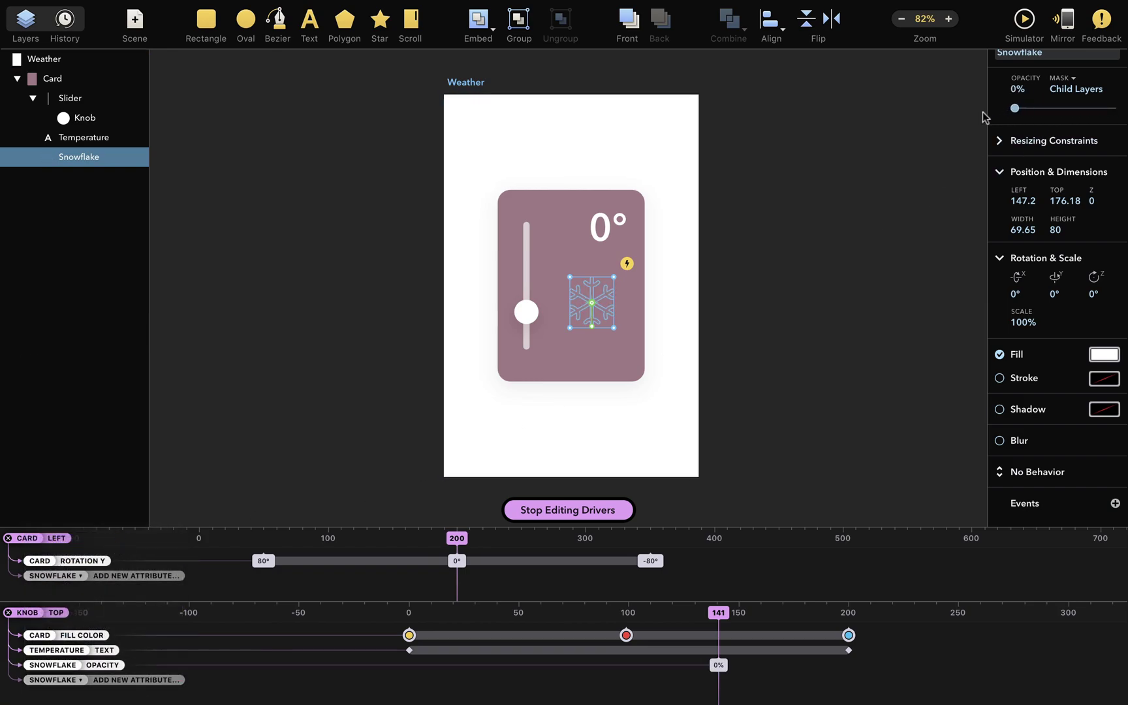
mouse_move(721, 614)
mouse_down()
mouse_move(823, 617)
mouse_move(774, 617)
mouse_up()
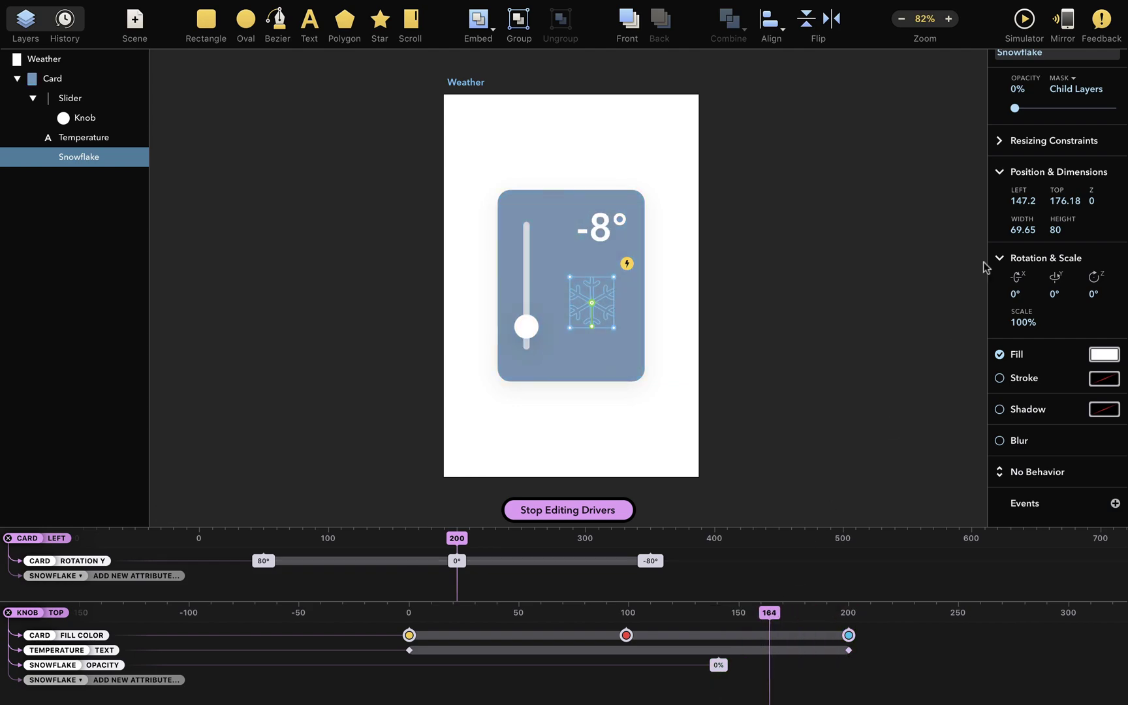
drag(1014, 108, 1127, 122)
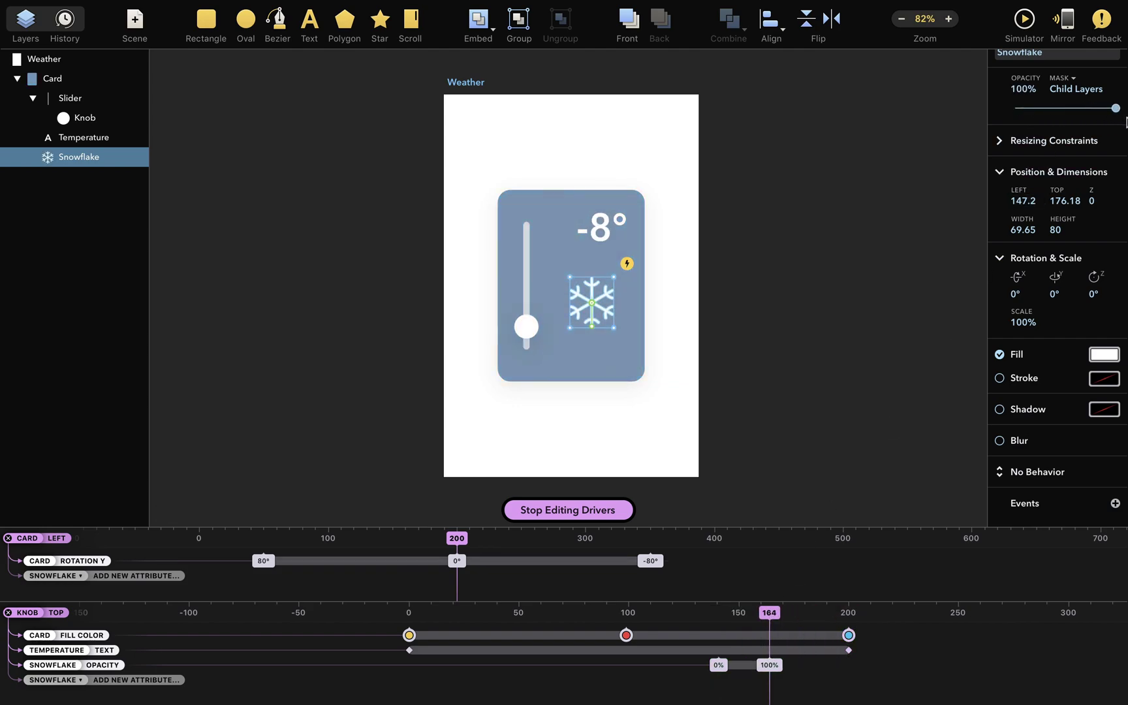
- Move the Knob Top driver to 60, and test the slider knob and the card's dragging rotation in the simulator
drag(770, 614, 539, 614)
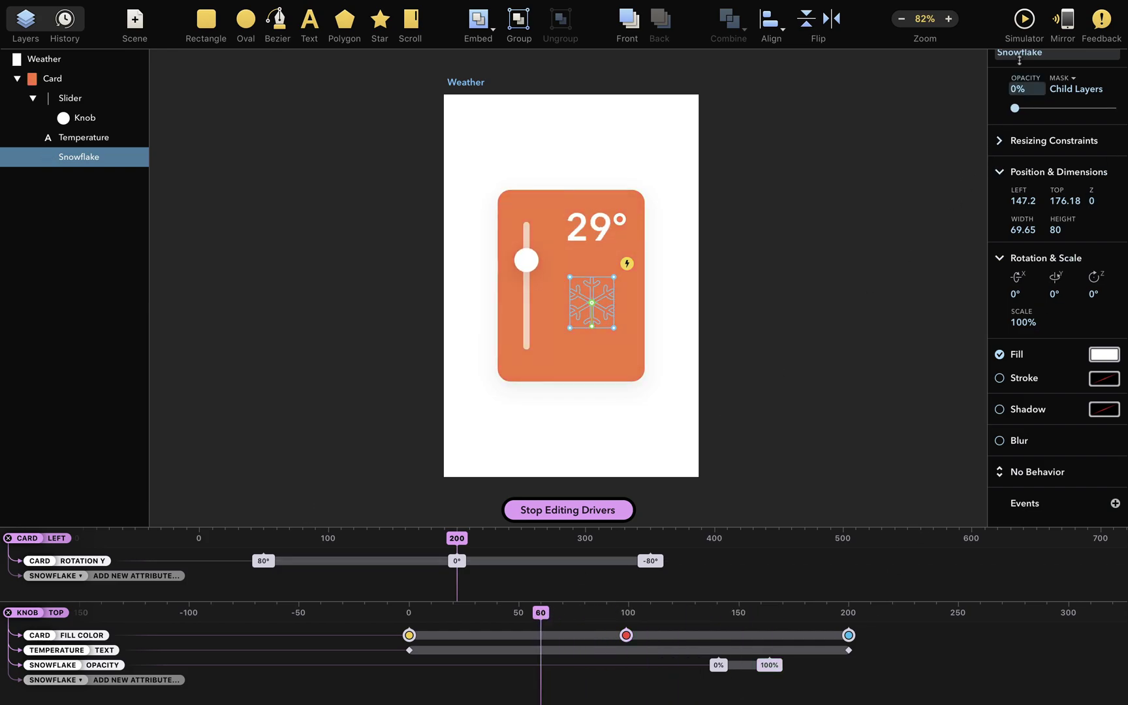
click(1024, 20)
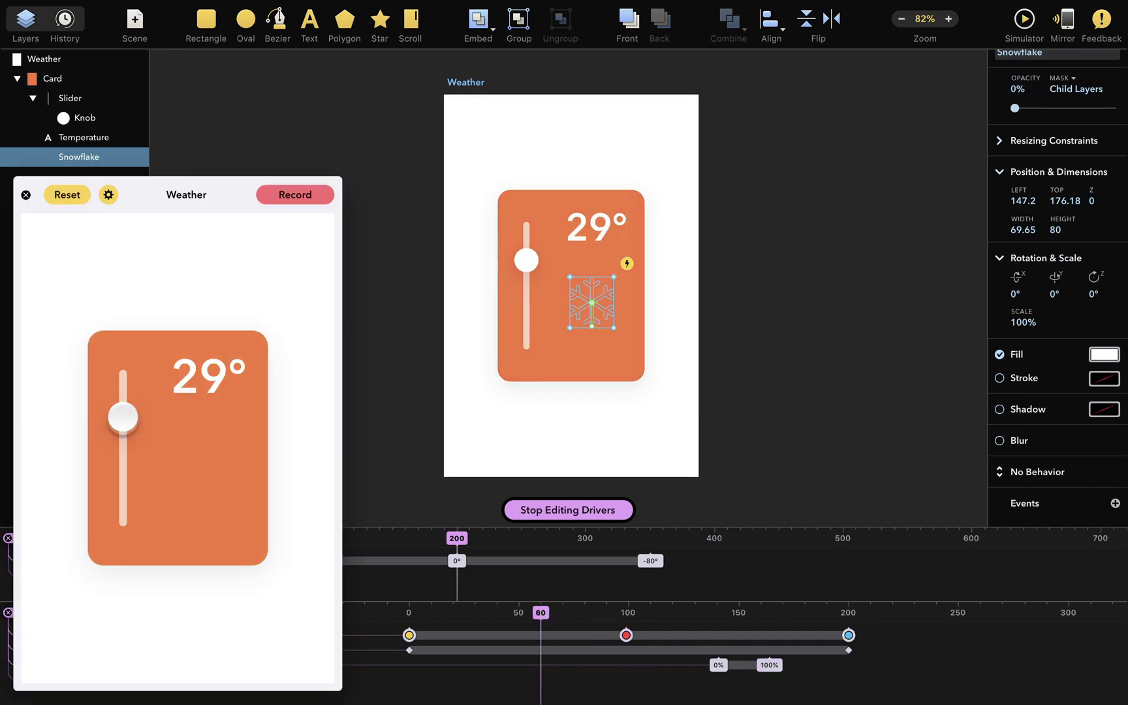
drag(122, 415, 240, 539)
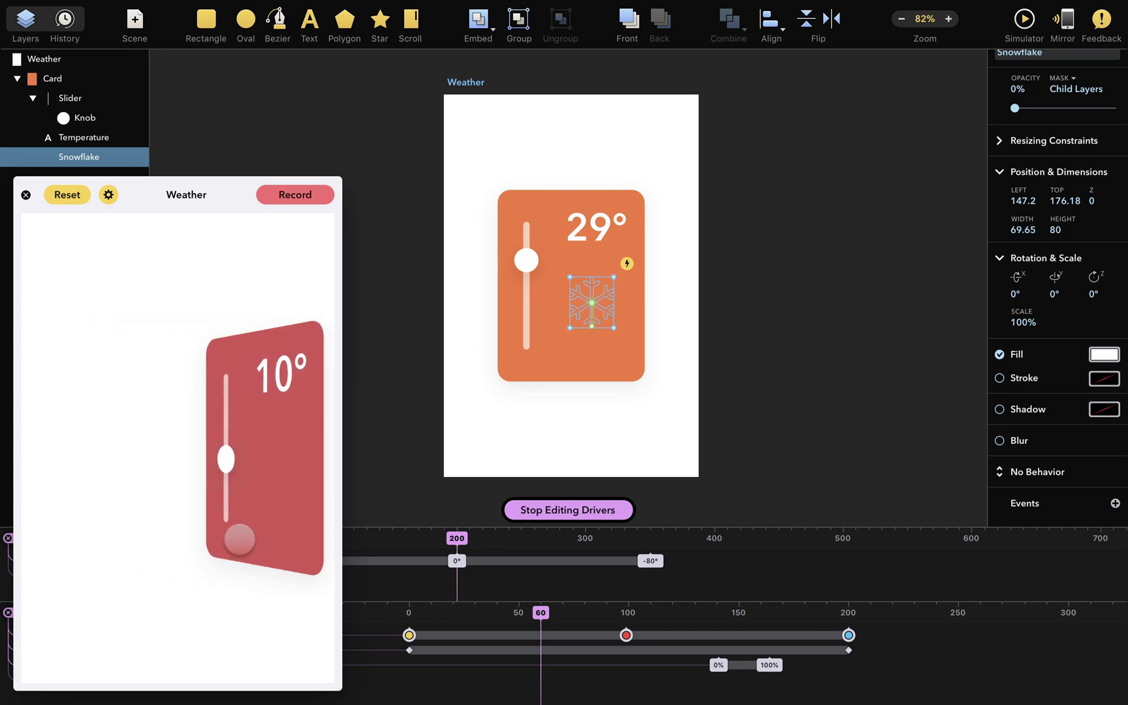
drag(226, 512, 236, 390)
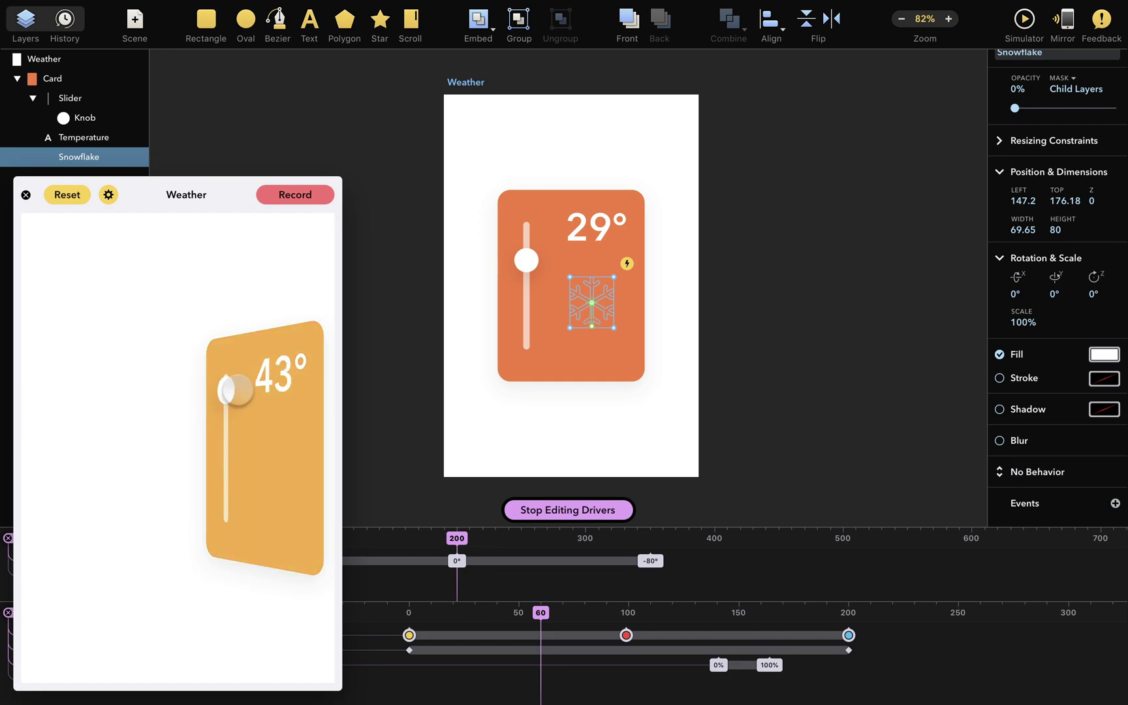
drag(283, 486, 137, 497)
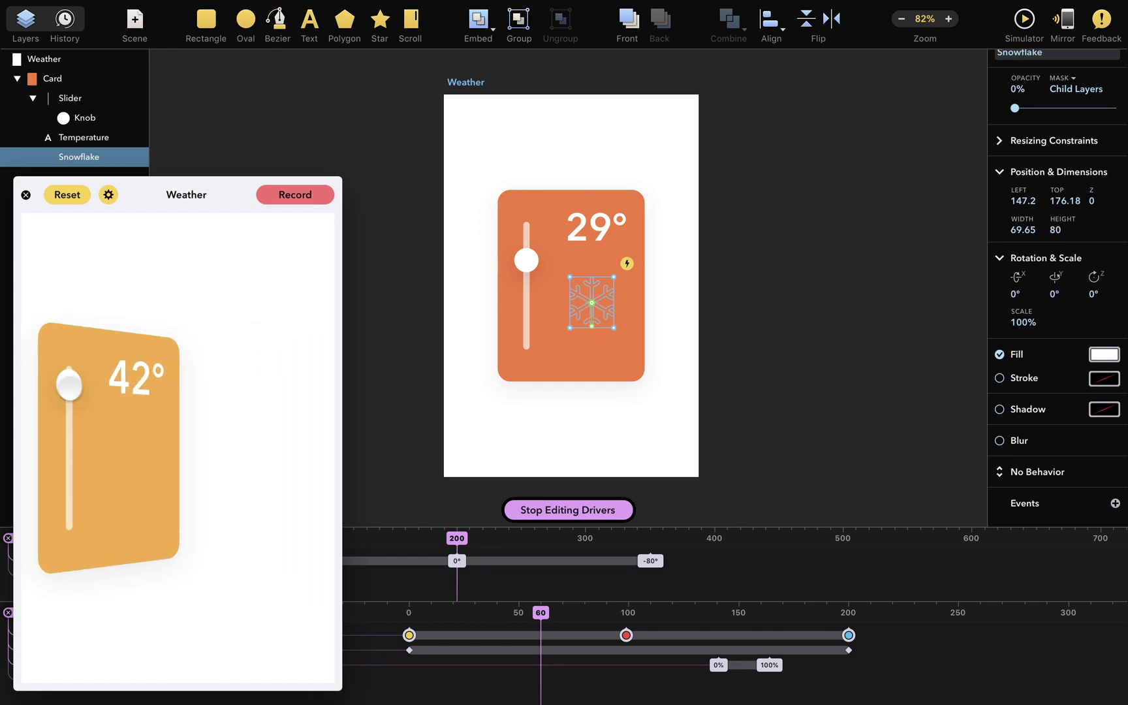